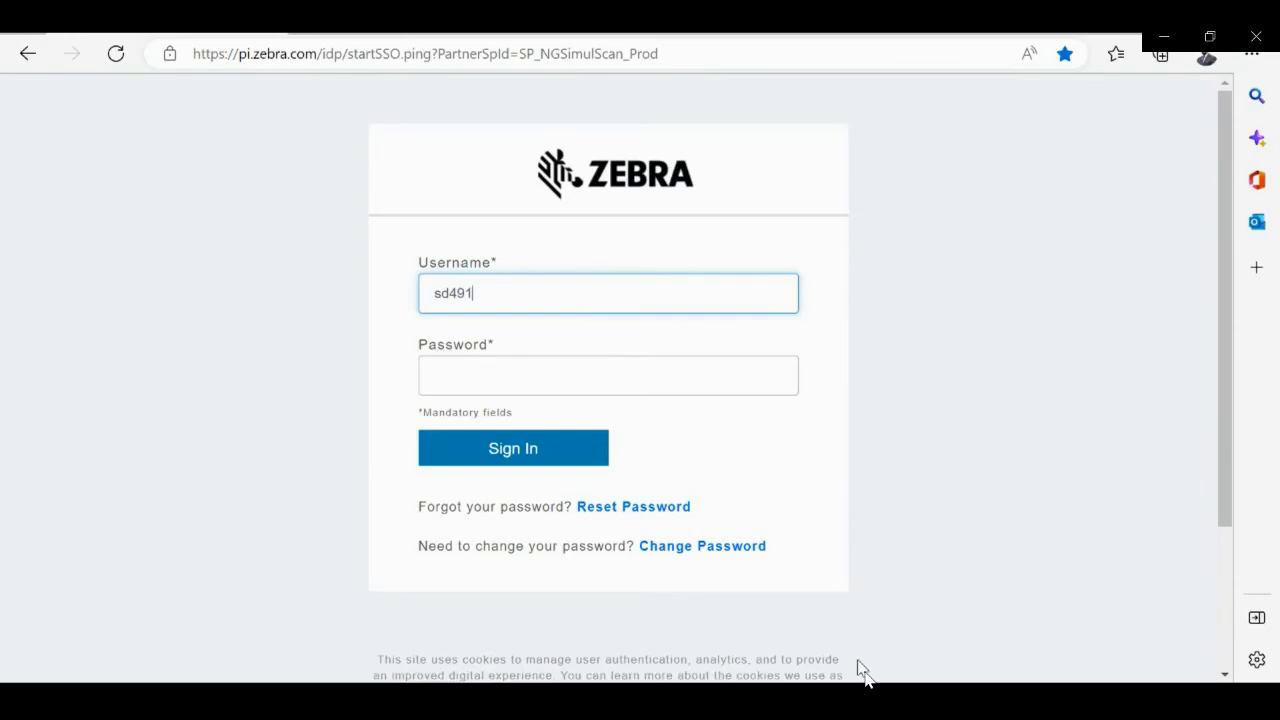
Step: Sign in with the account username and password to reach the Choose Document type dialog
key("Tab")
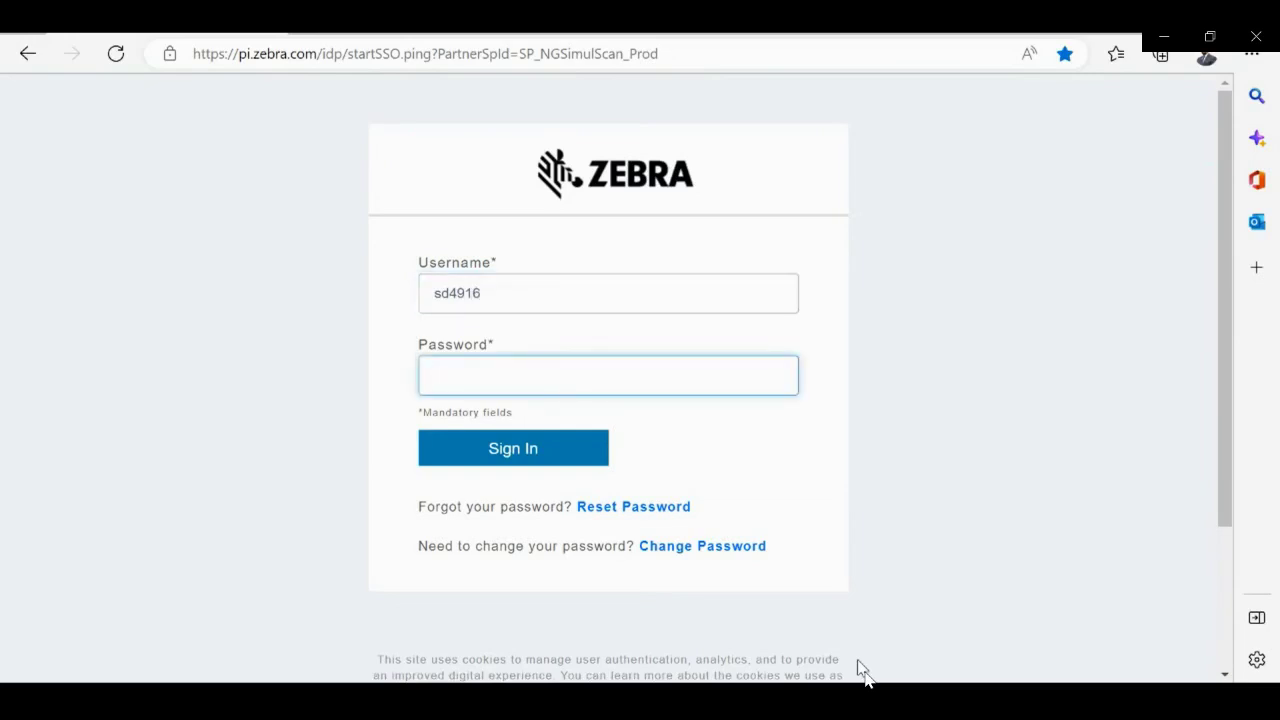
type("*")
key("Return")
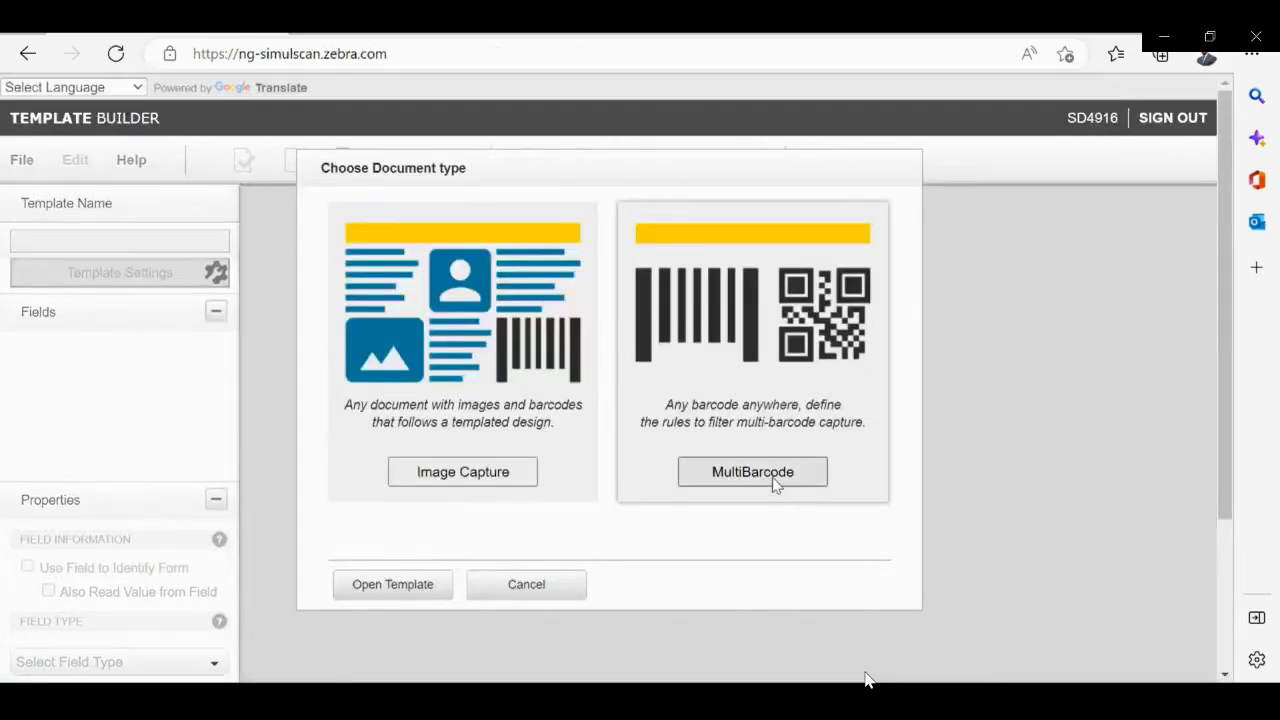
Step: Start a MultiBarcode template from 'Specific Barcodes - Variable Presence.pdf' and accept the label area
left_click(774, 481)
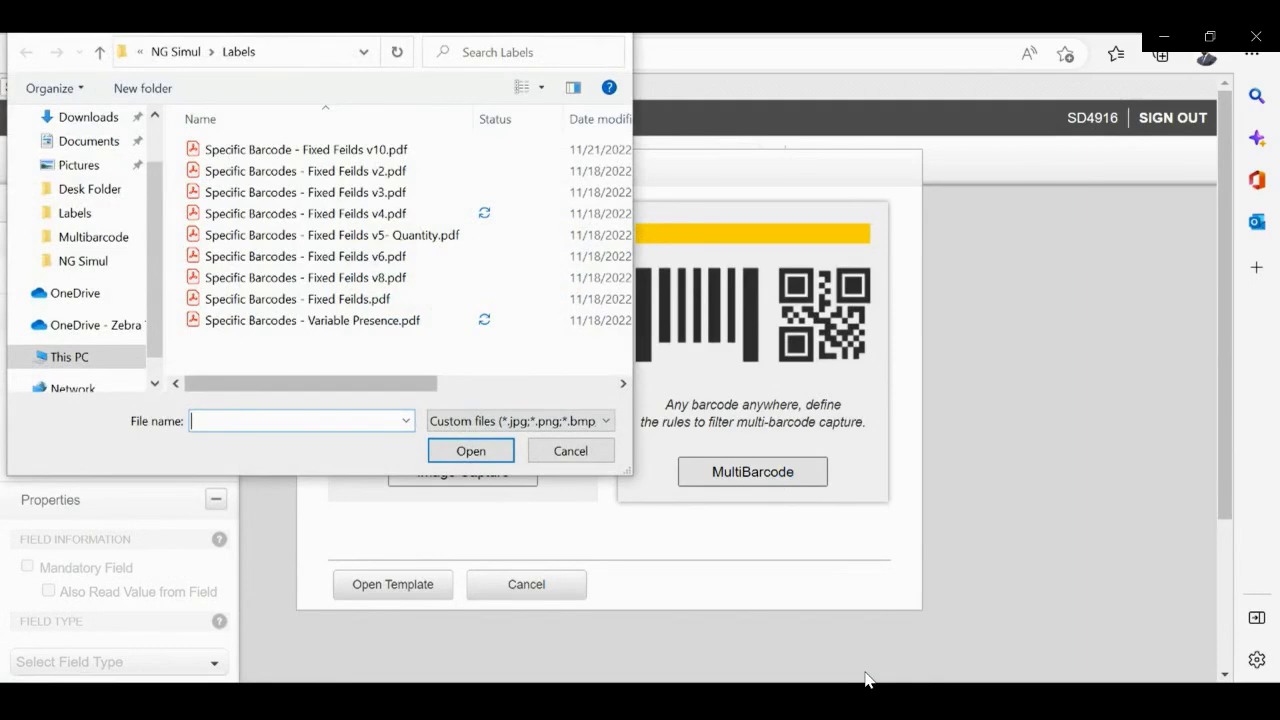
left_click(312, 320)
left_click(463, 452)
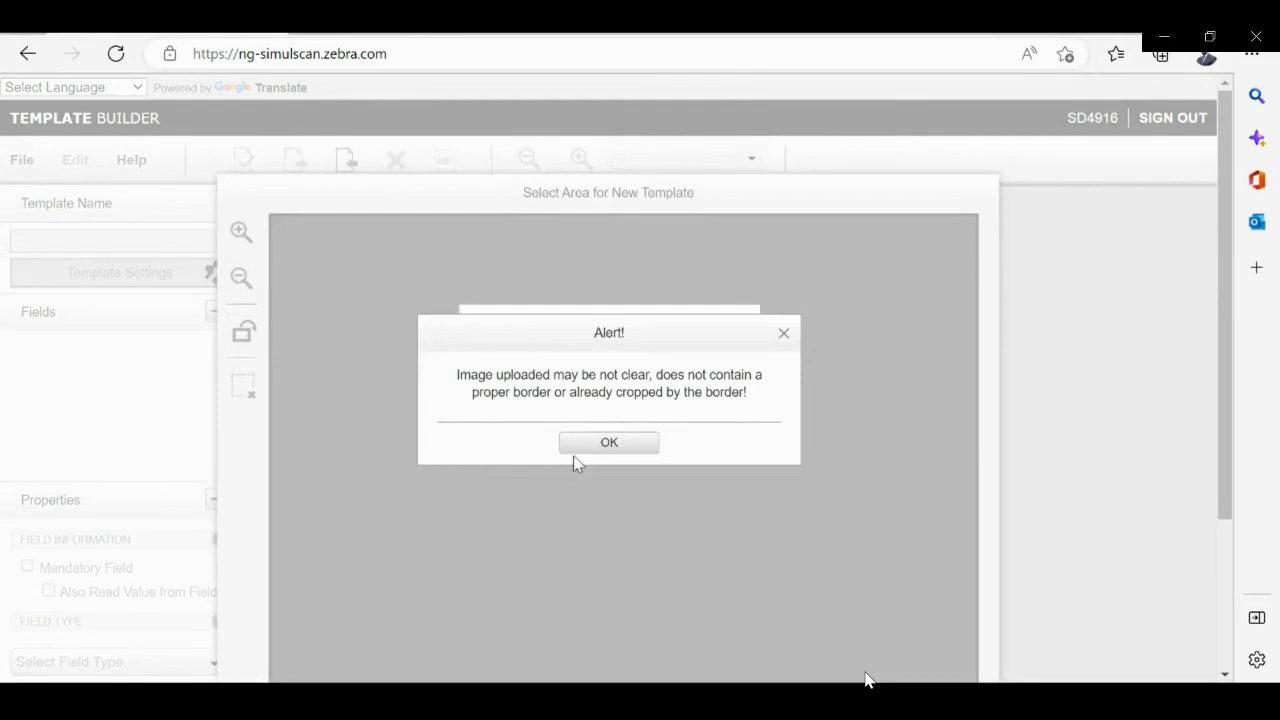
left_click(590, 450)
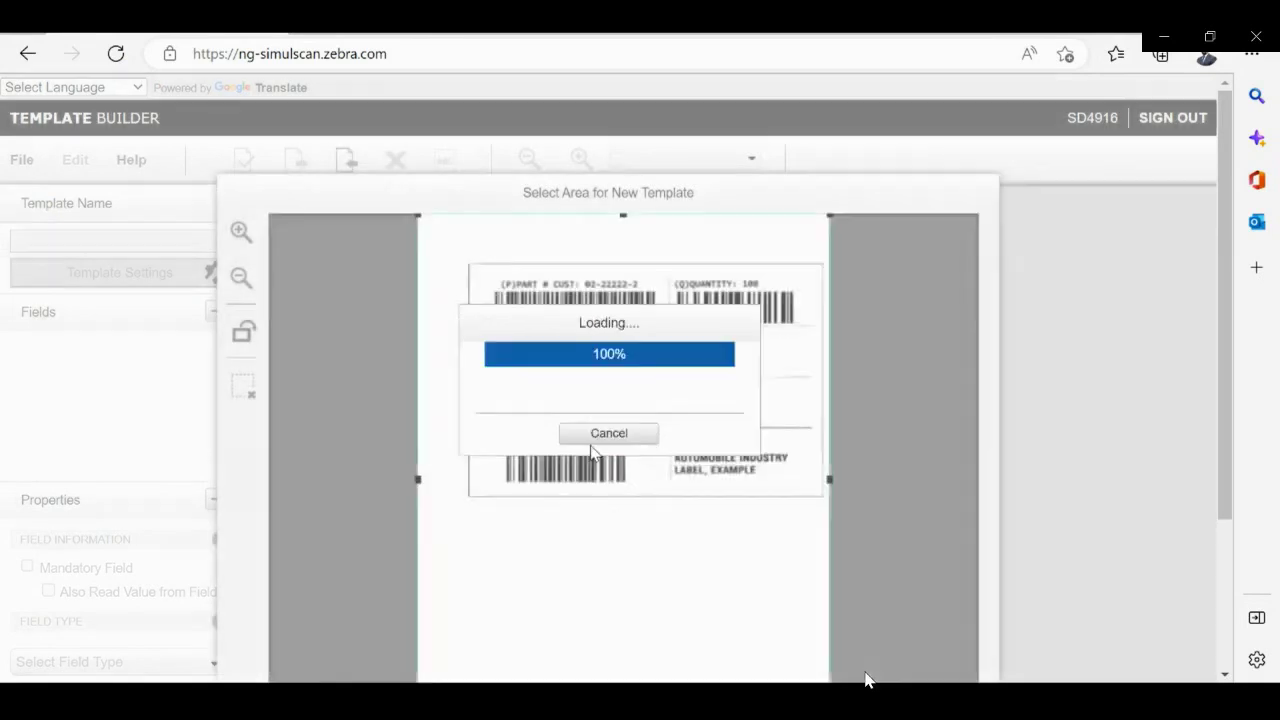
scroll(591, 451, "down", 2)
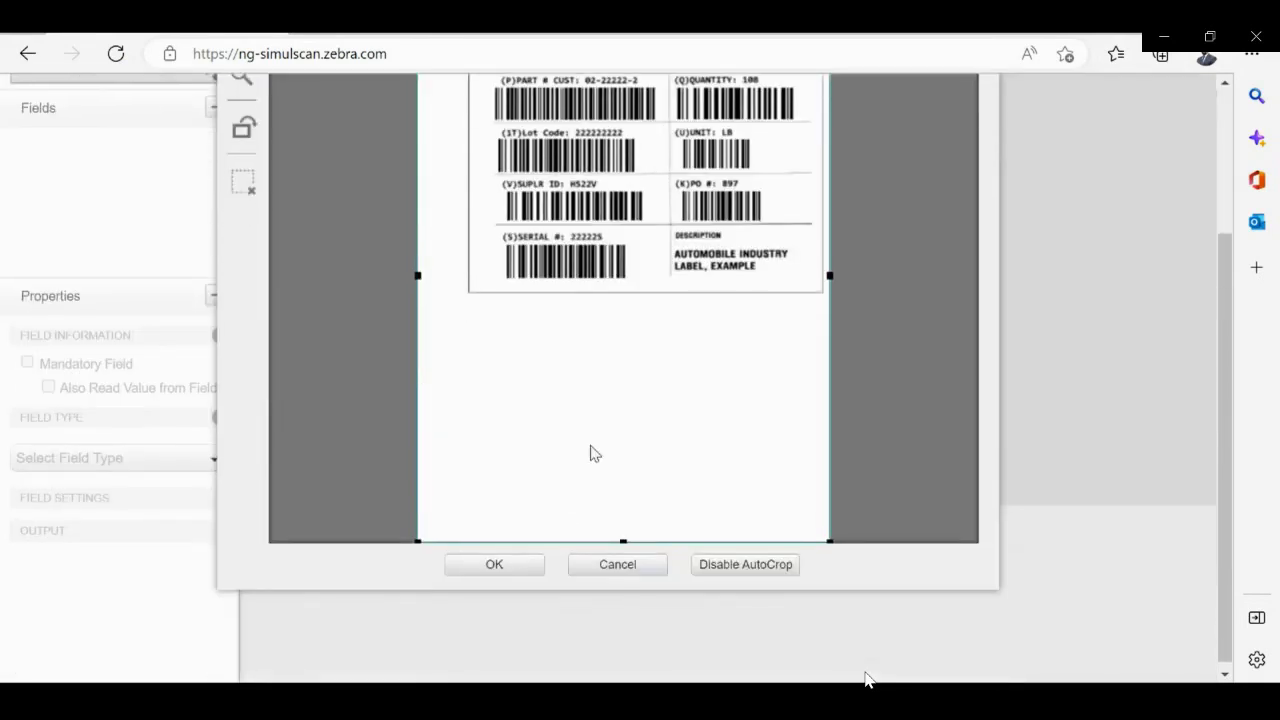
left_click(500, 568)
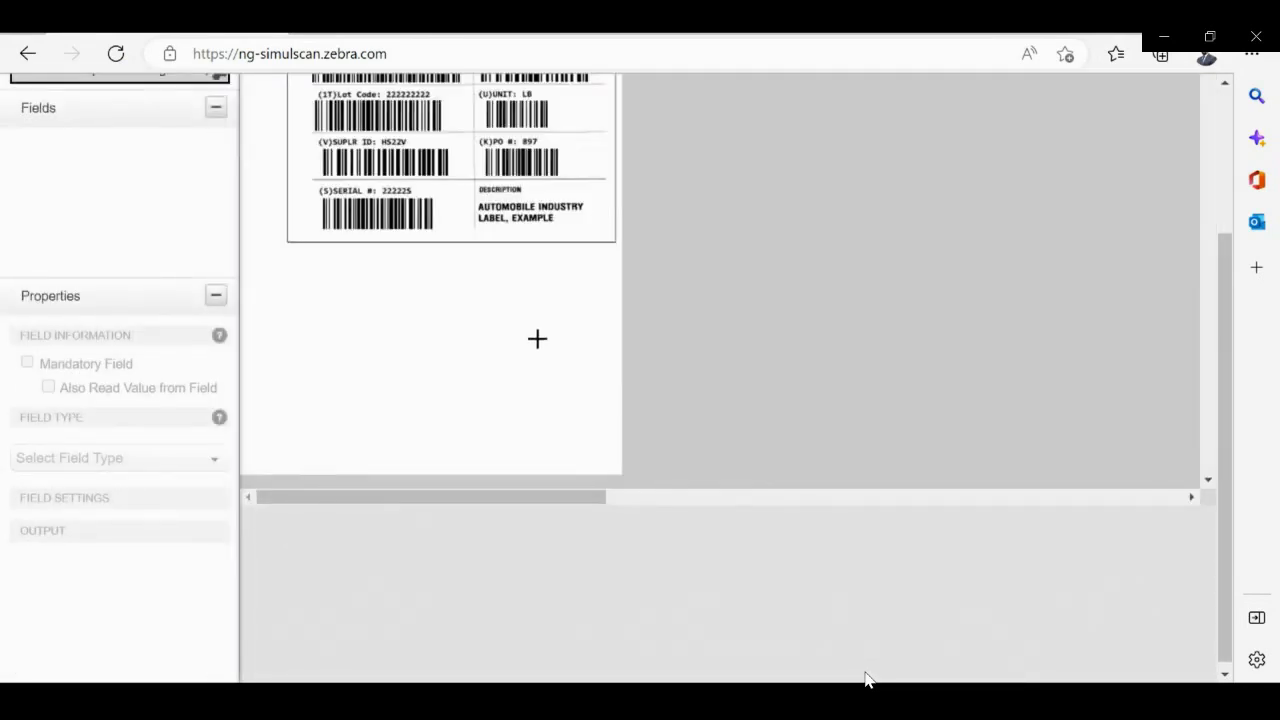
scroll(537, 337, "up", 2)
Step: Zoom the label to 25% and rename the template to 'Variable presence Temp'
left_click(752, 157)
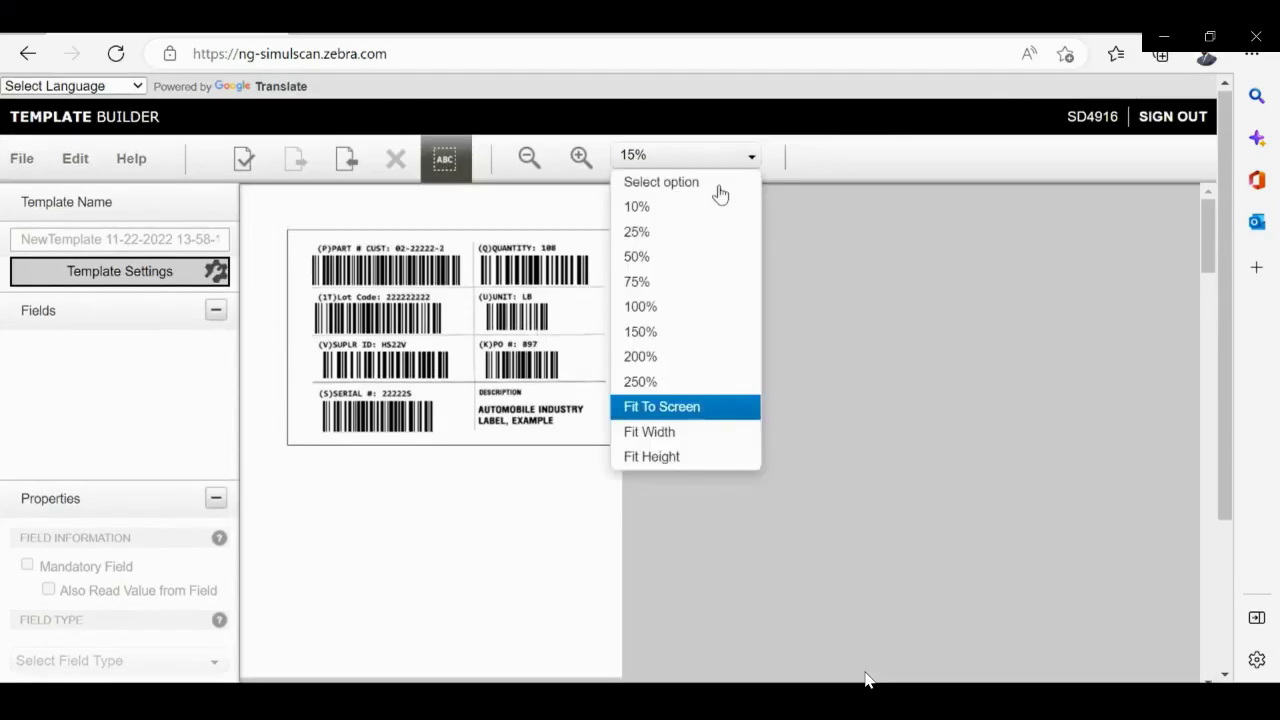
left_click(672, 231)
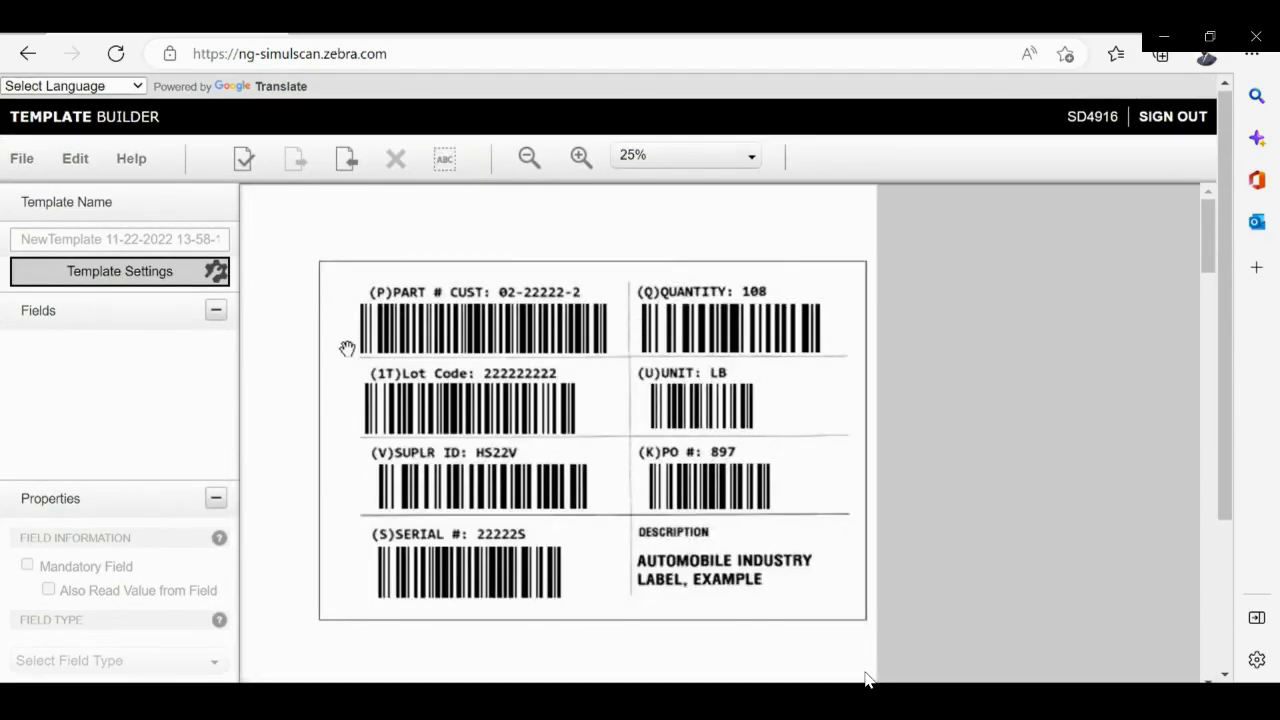
left_click(216, 241)
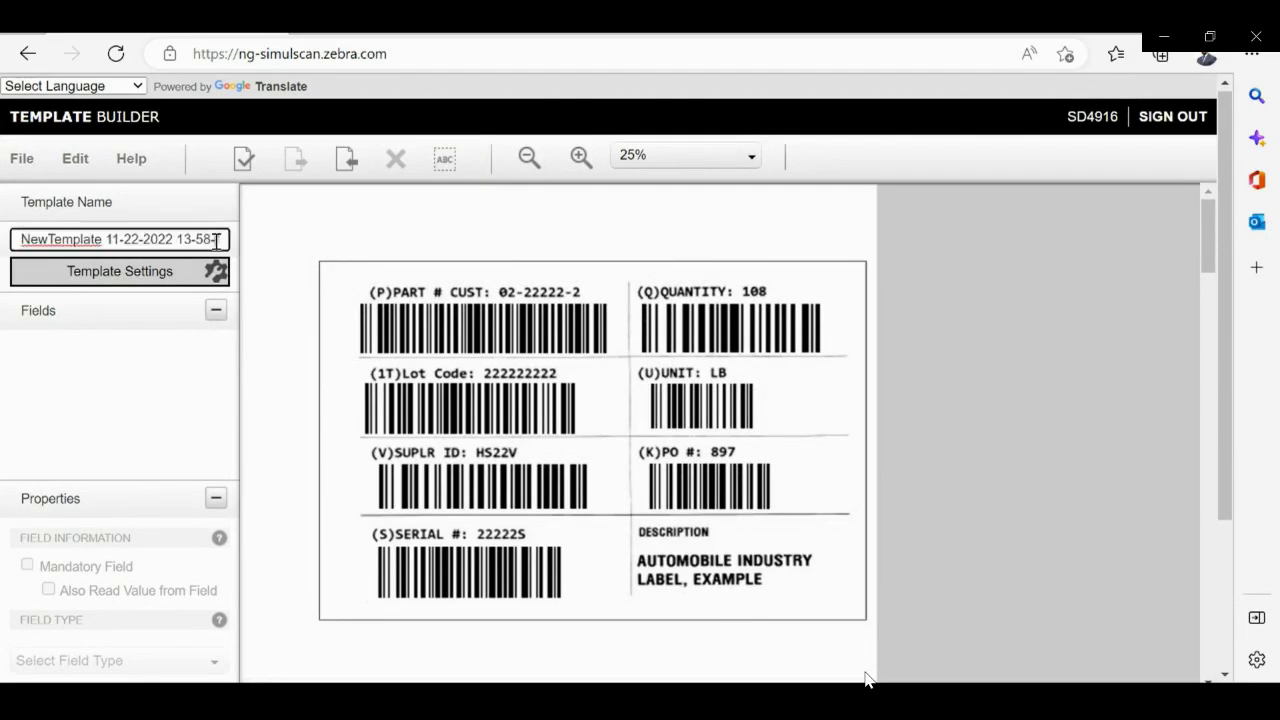
key("BackSpace")
key("BackSpace")
key("BackSpace")
key("BackSpace")
key("BackSpace")
key("BackSpace")
key("BackSpace")
key("BackSpace")
key("BackSpace")
key("BackSpace")
key("BackSpace")
key("BackSpace")
key("BackSpace")
key("BackSpace")
key("BackSpace")
key("BackSpace")
key("BackSpace")
key("BackSpace")
key("BackSpace")
key("BackSpace")
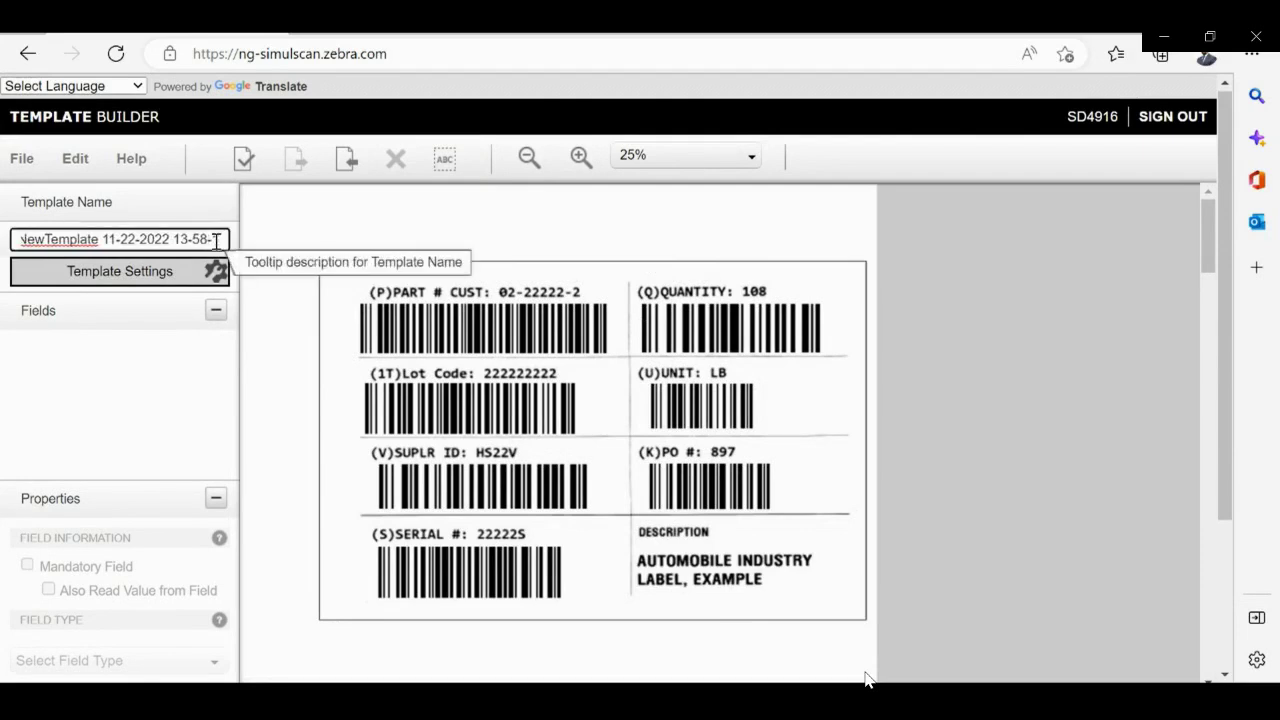
key("BackSpace")
key("BackSpace")
key("BackSpace")
key("BackSpace")
key("BackSpace")
key("BackSpace")
key("BackSpace")
key("BackSpace")
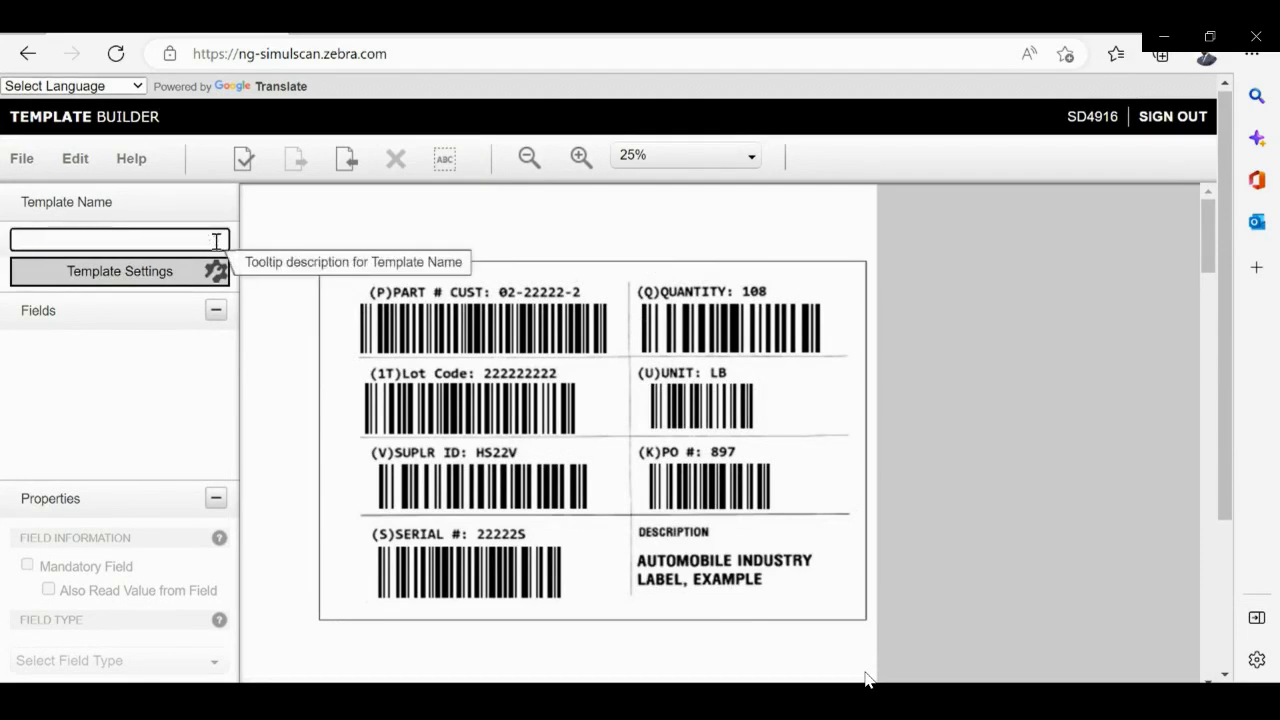
type("Va")
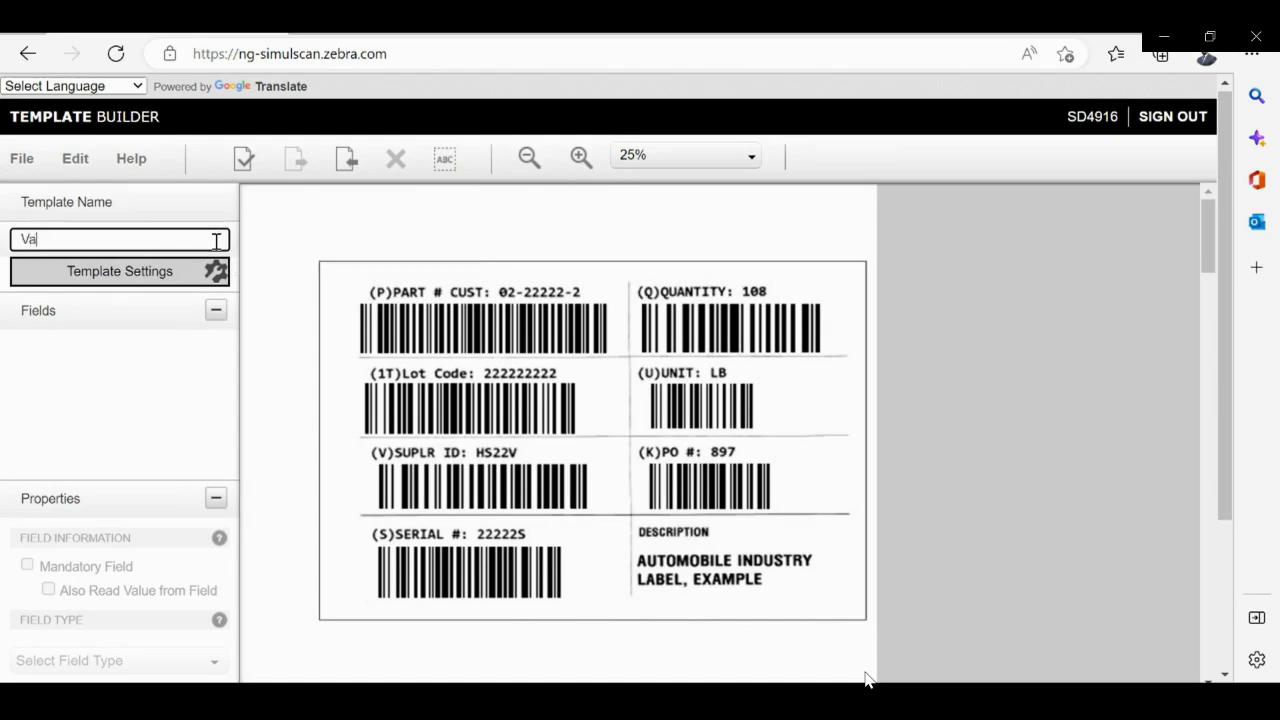
type("riable presence Temp")
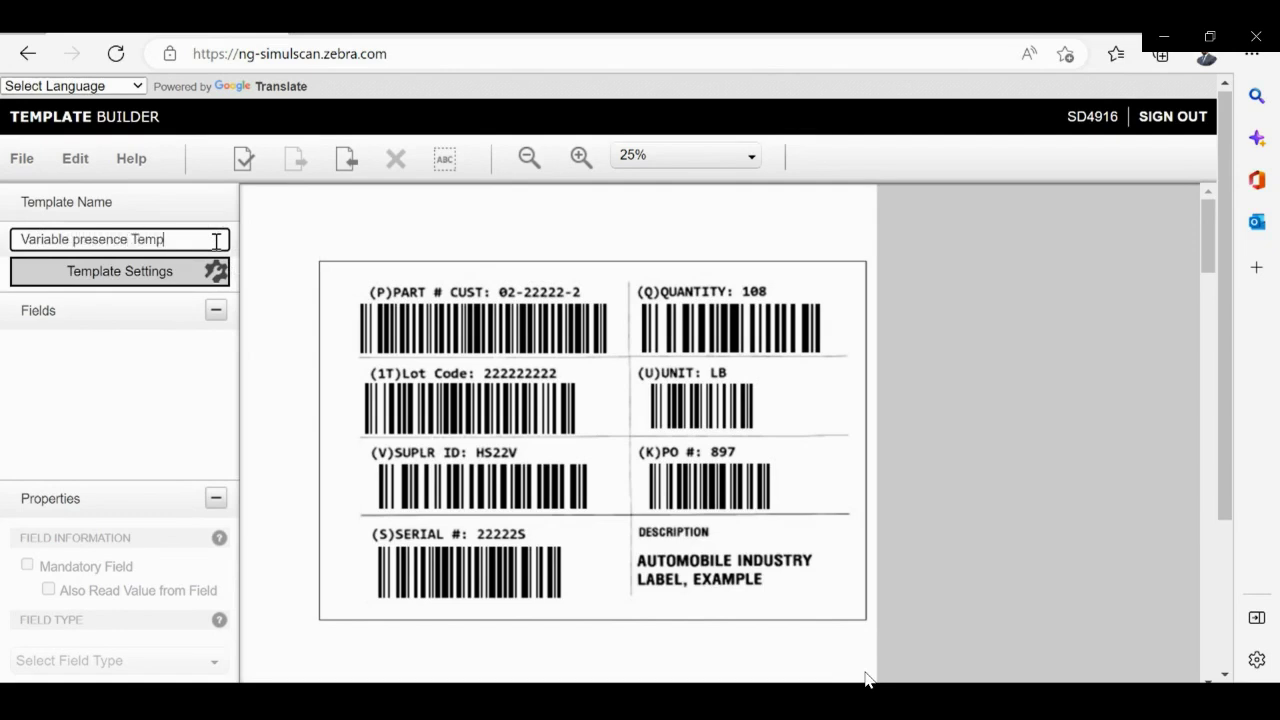
left_click(211, 377)
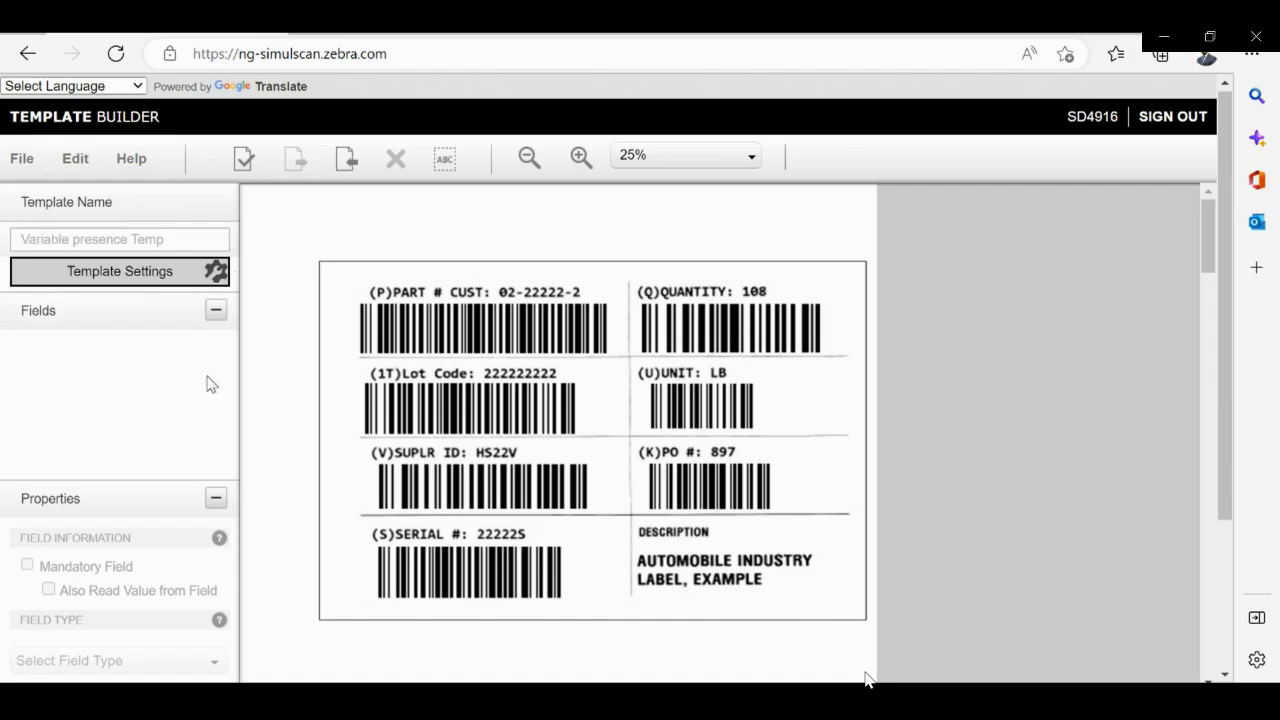
Step: Draw a barcode field over the PART # CUST barcode requiring data starting with P
left_click(444, 159)
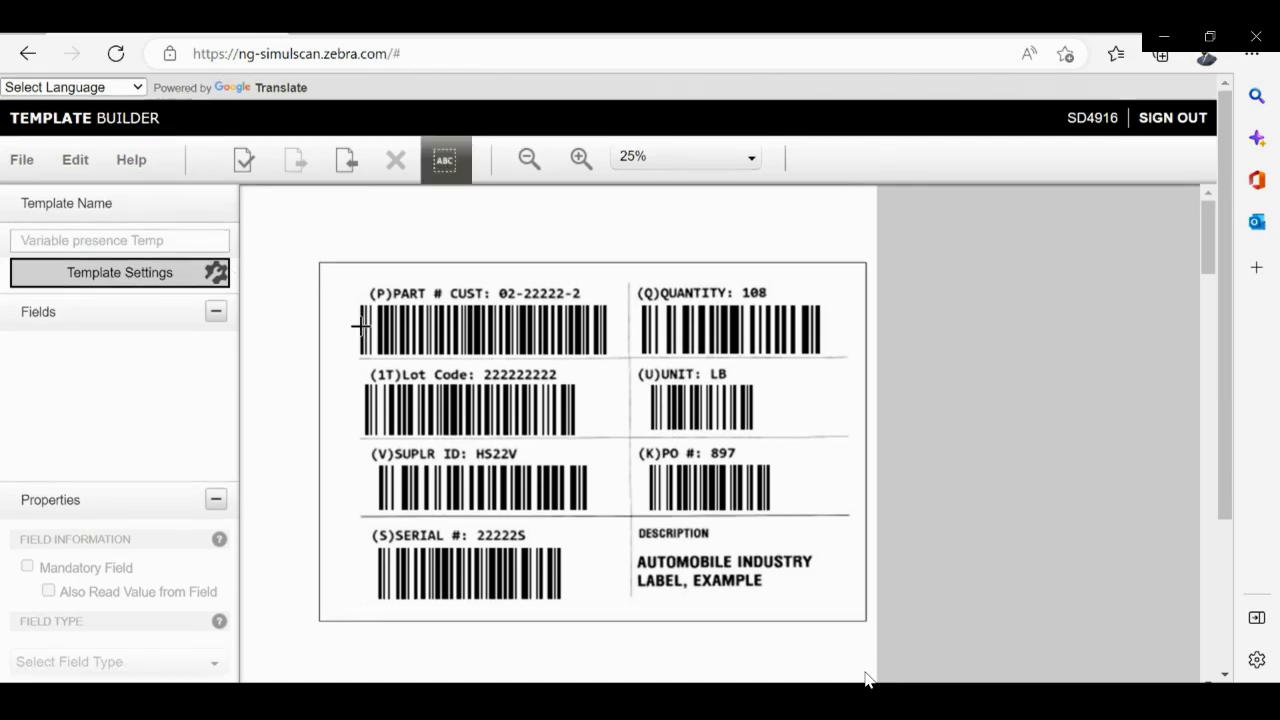
left_click_drag(350, 306, 607, 354)
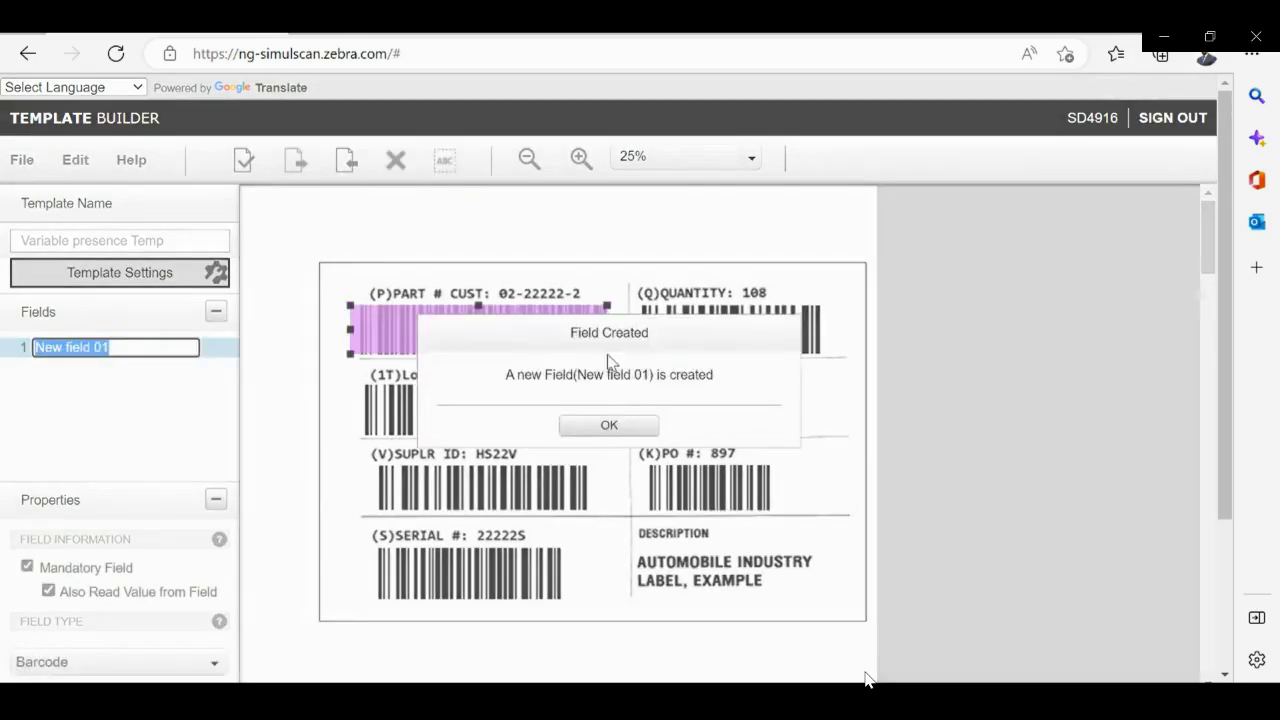
left_click(603, 426)
scroll(340, 535, "down", 2)
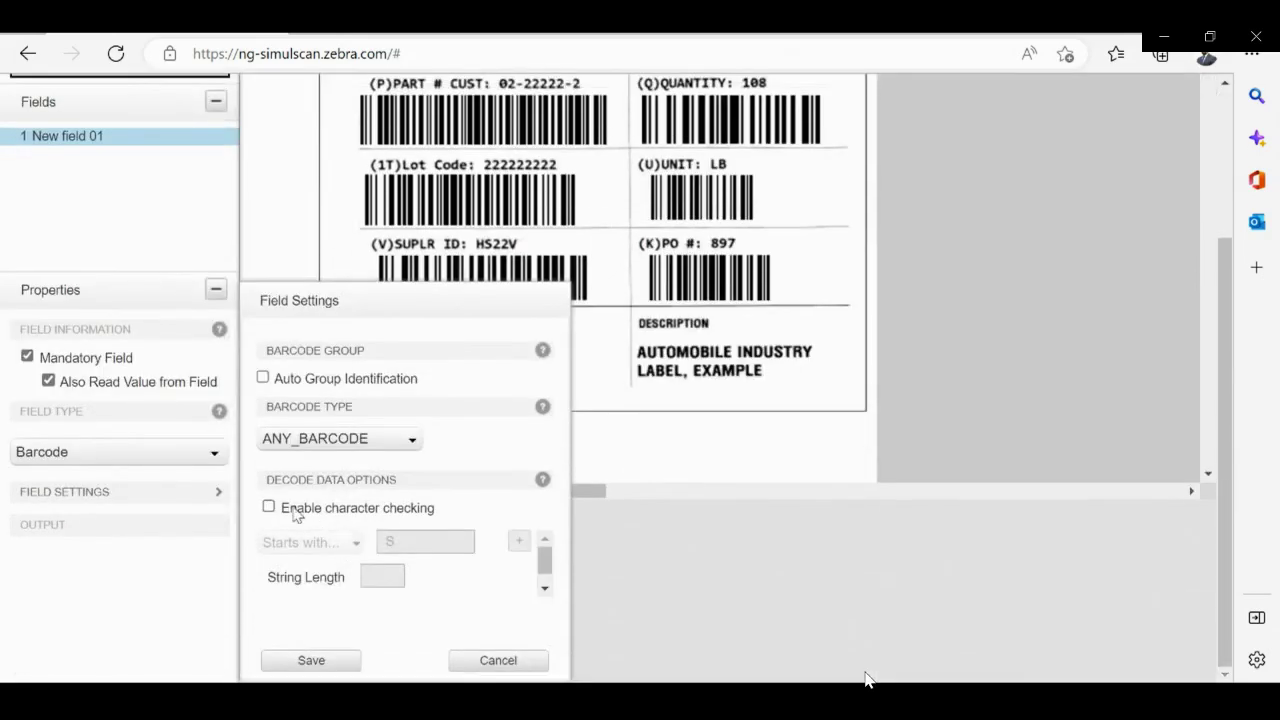
left_click(269, 508)
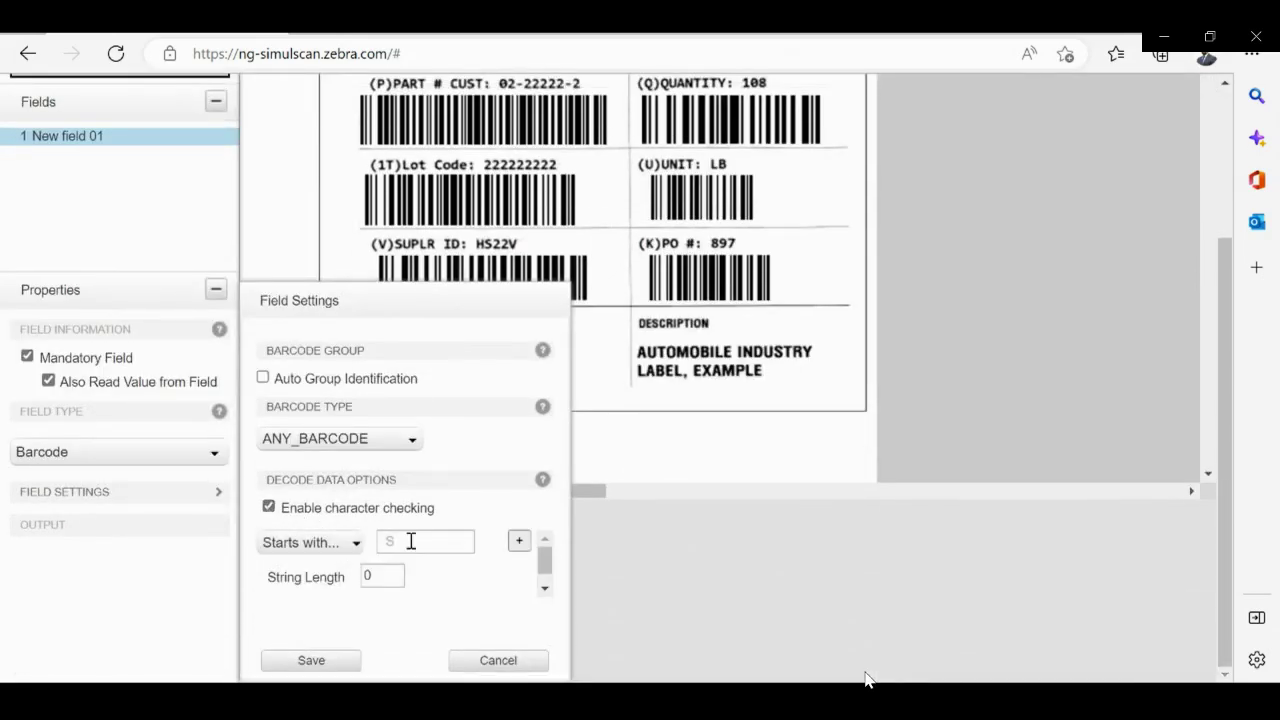
left_click(410, 541)
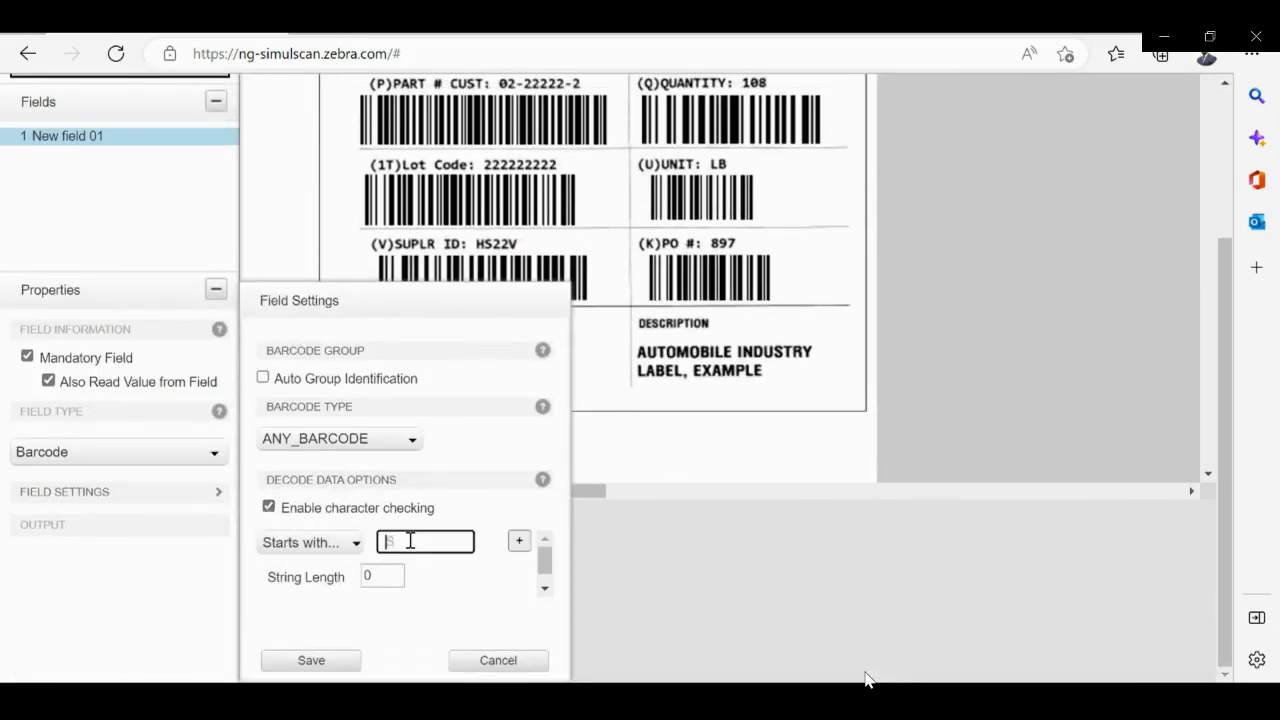
left_click(320, 660)
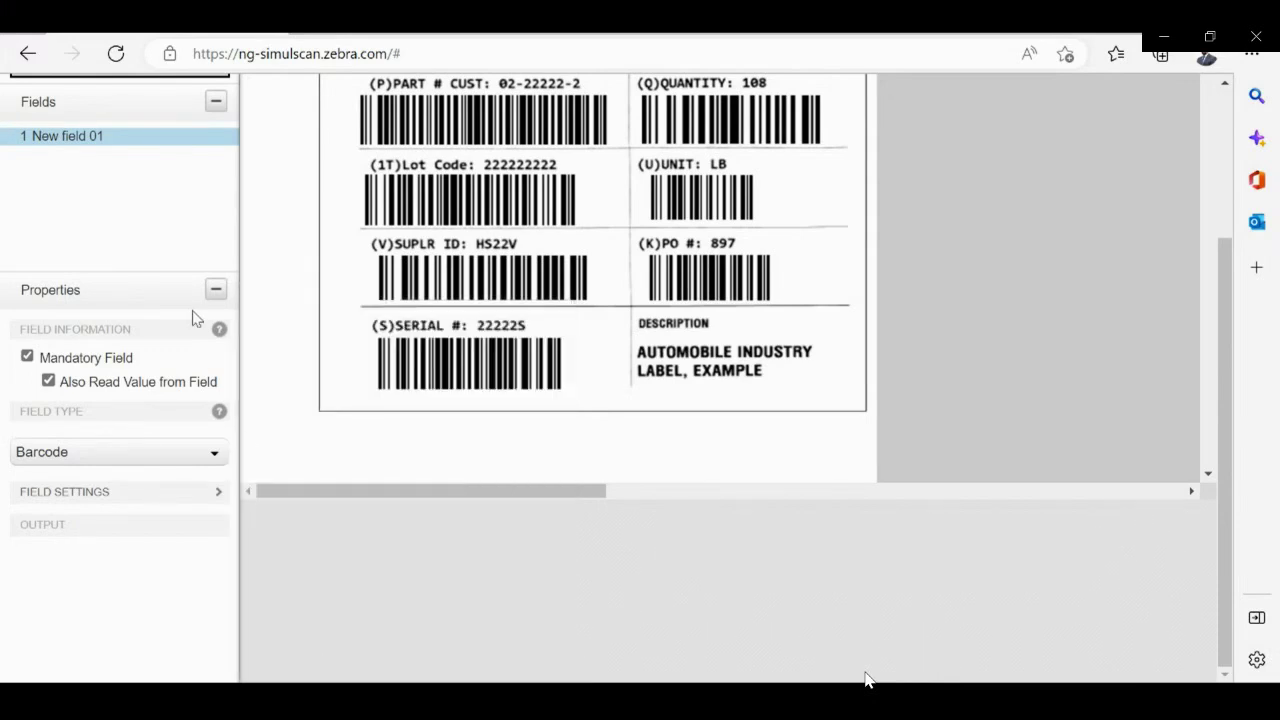
Step: Rename the new field to 'Product'
right_click(97, 149)
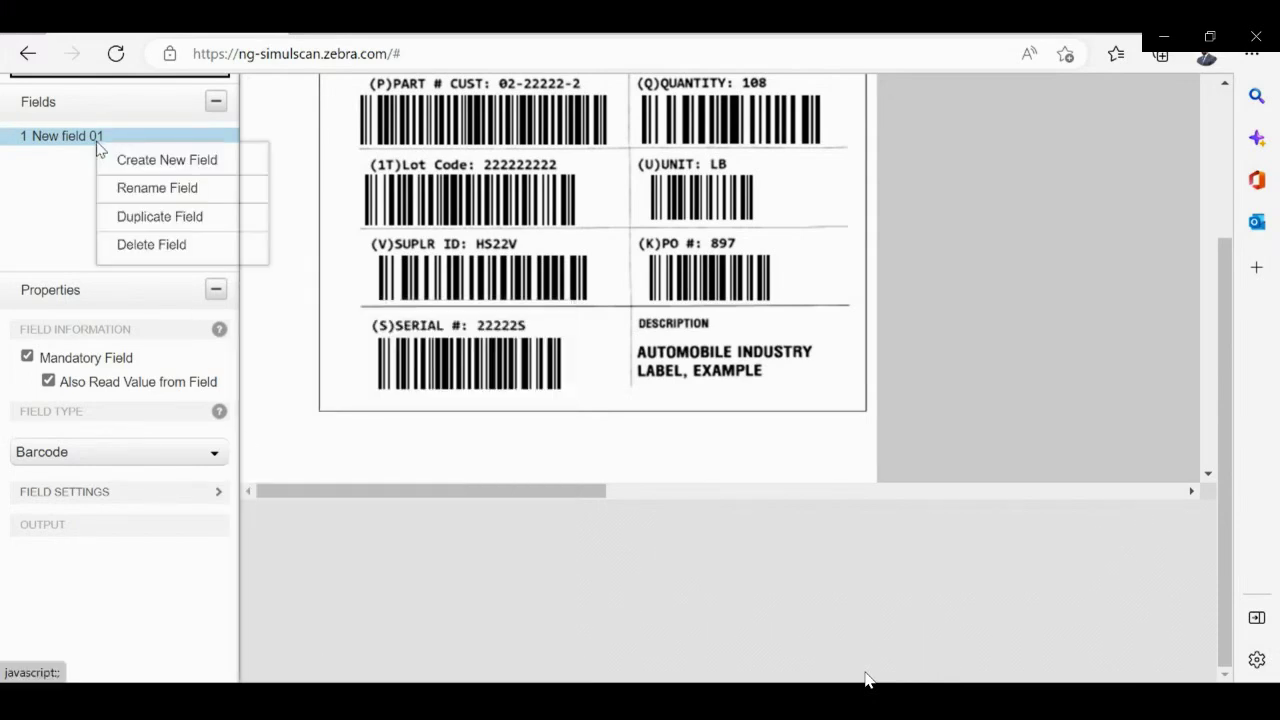
left_click(139, 190)
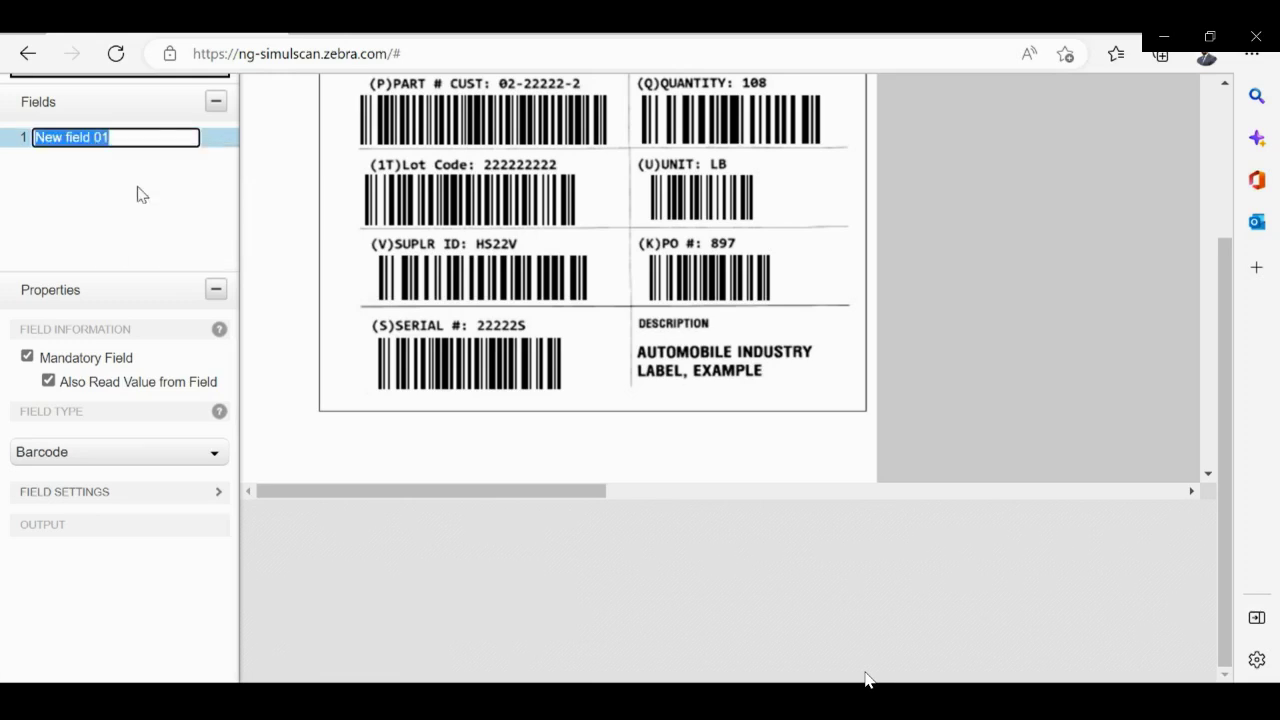
type("Product")
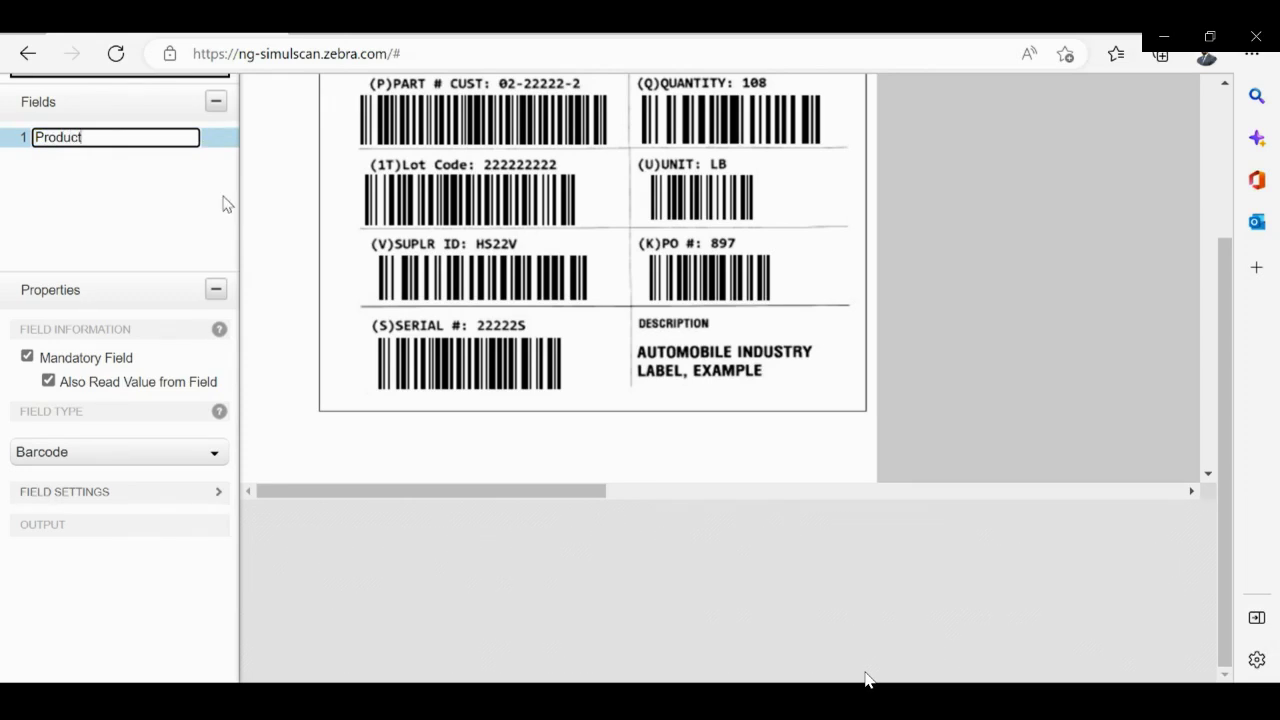
key("Return")
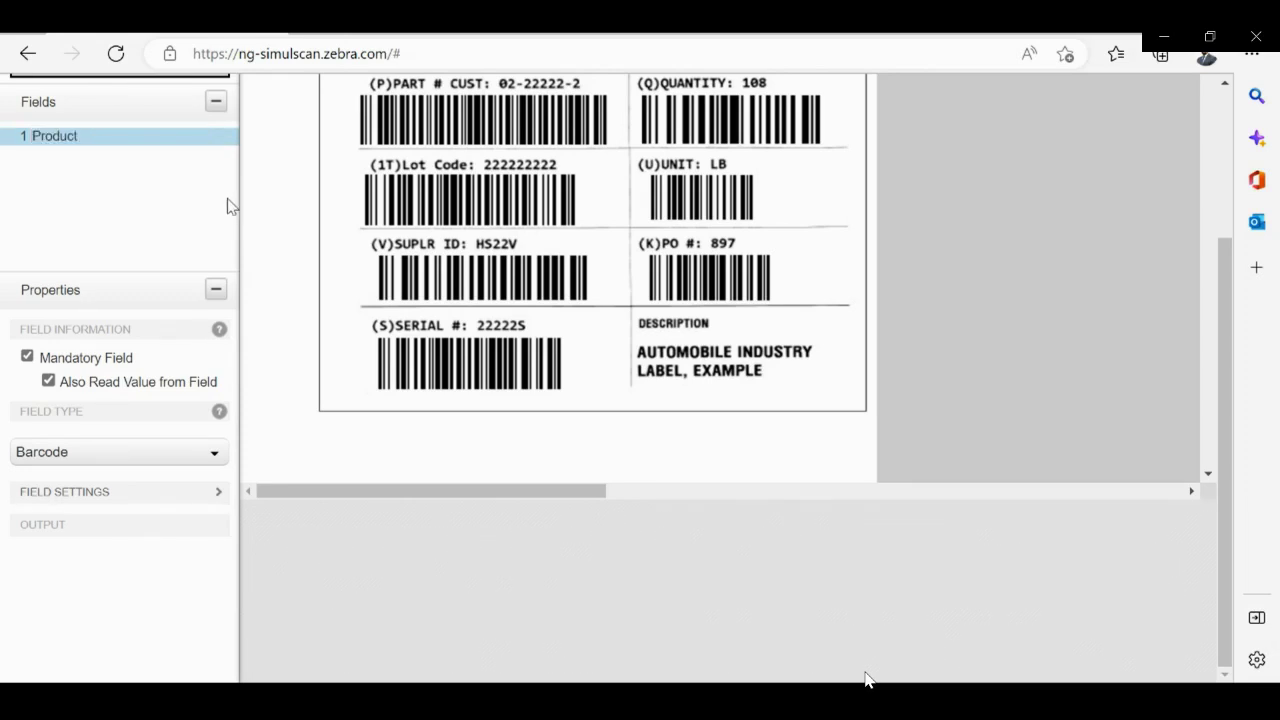
scroll(440, 143, "up", 3)
Step: Draw a second barcode field over the QUANTITY barcode requiring data starting with Q
left_click(443, 129)
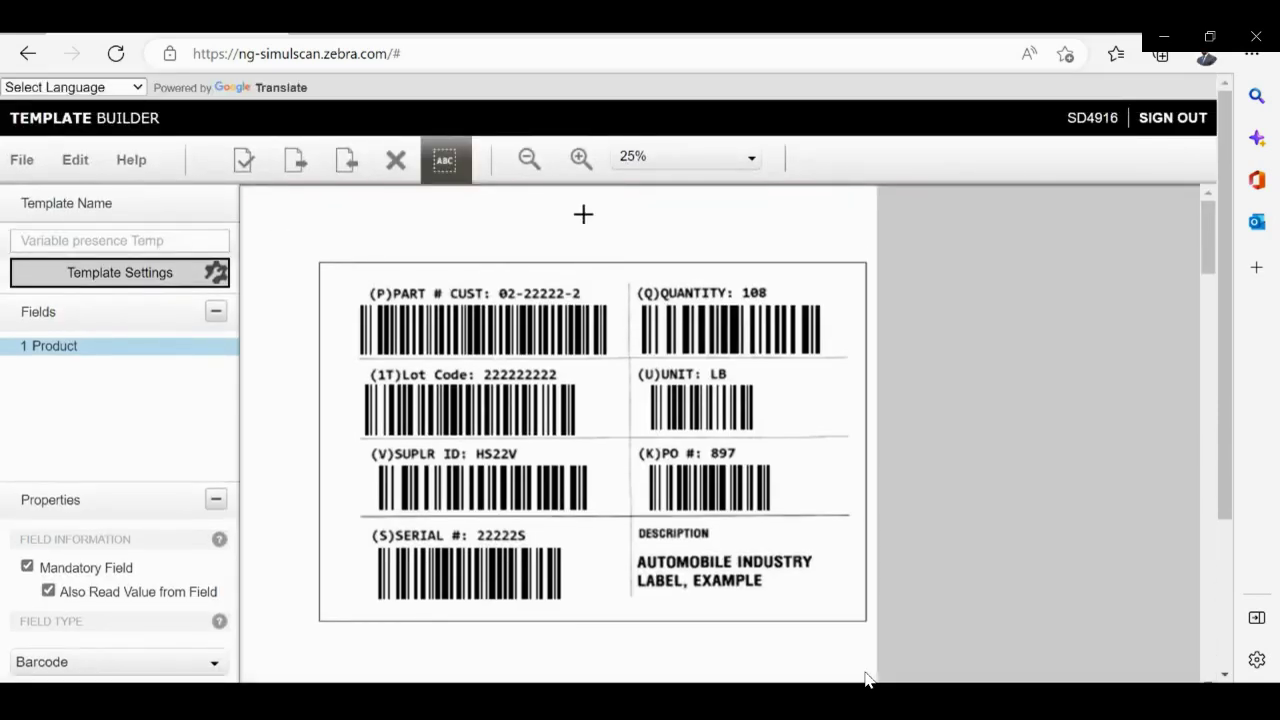
left_click_drag(638, 304, 826, 356)
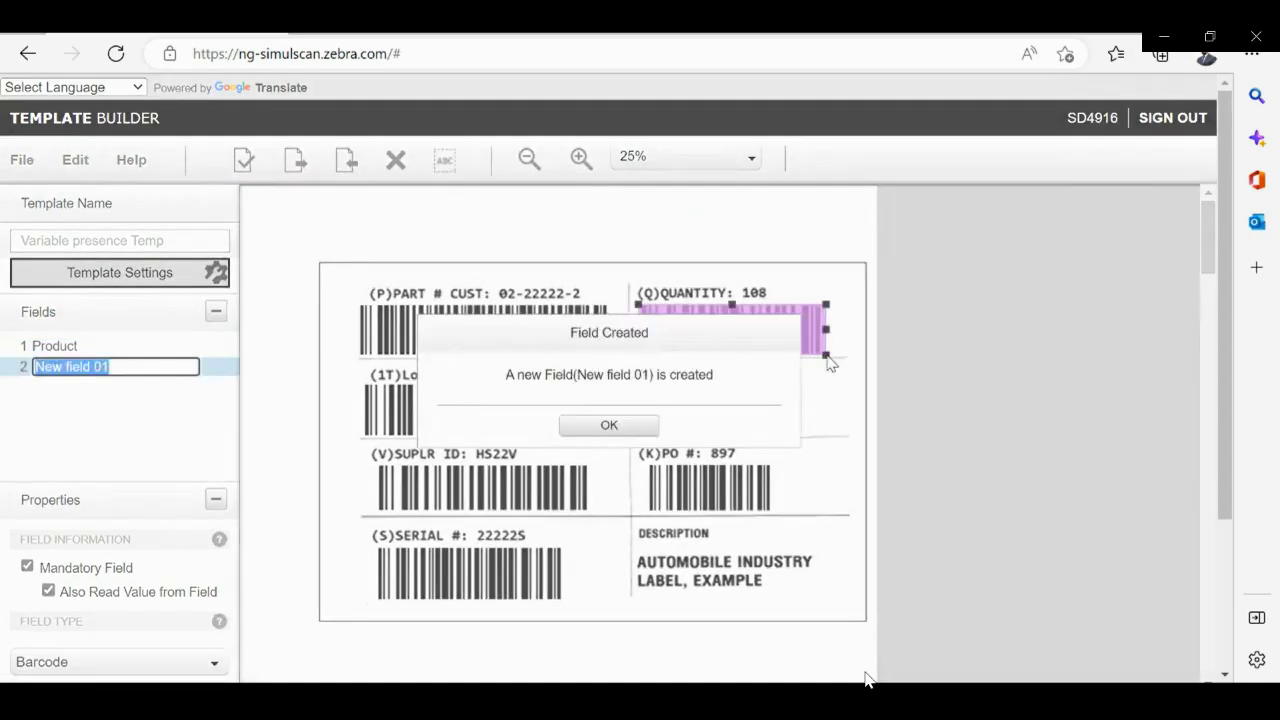
left_click(583, 432)
scroll(449, 470, "down", 3)
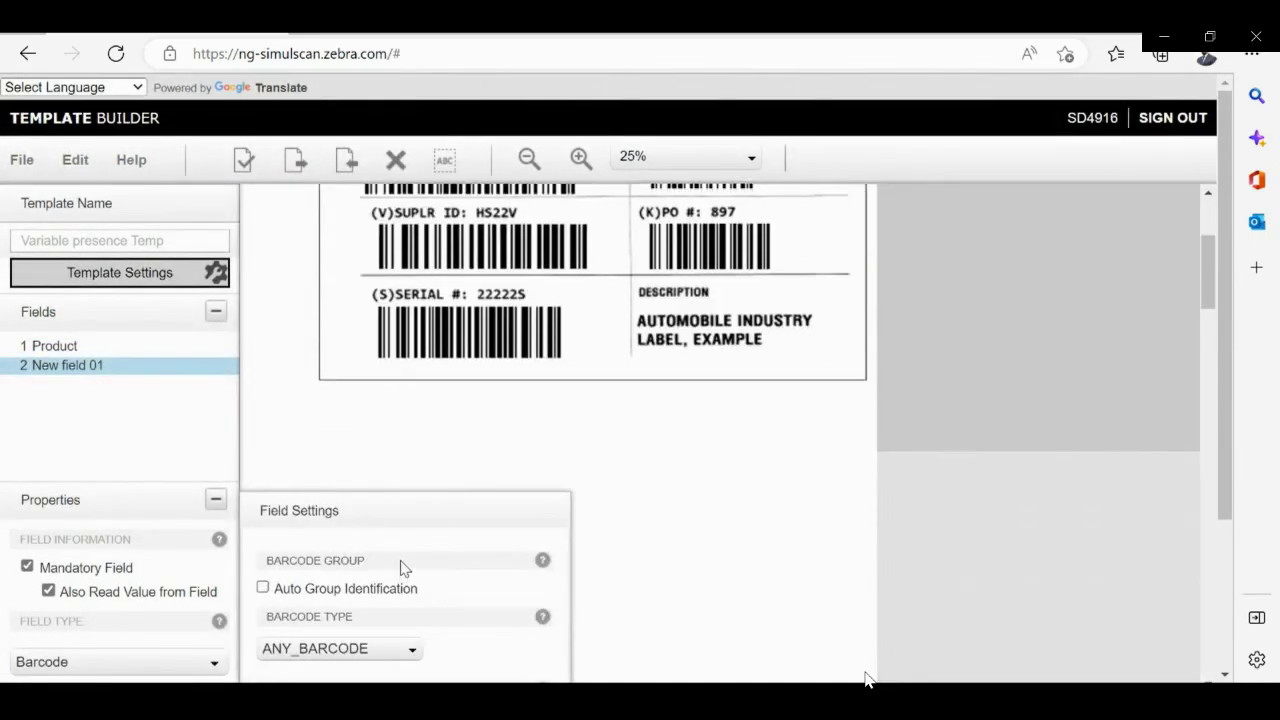
scroll(403, 567, "down", 3)
left_click(268, 507)
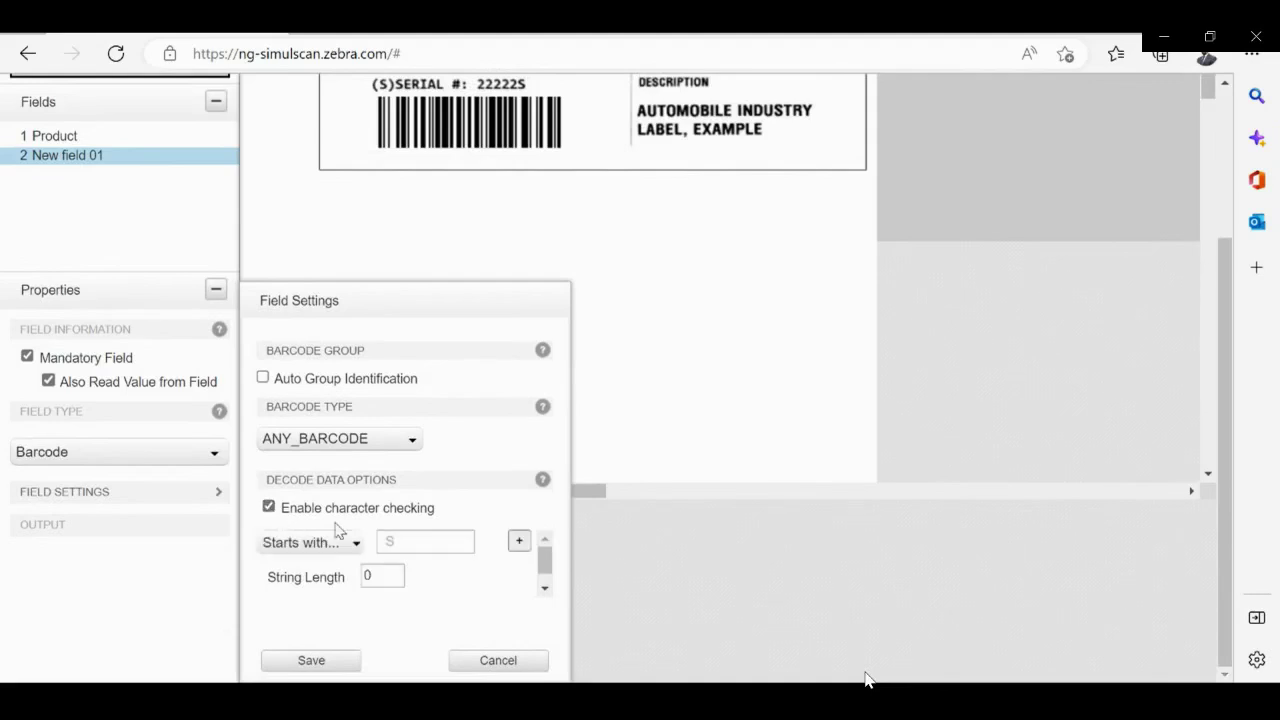
left_click(395, 542)
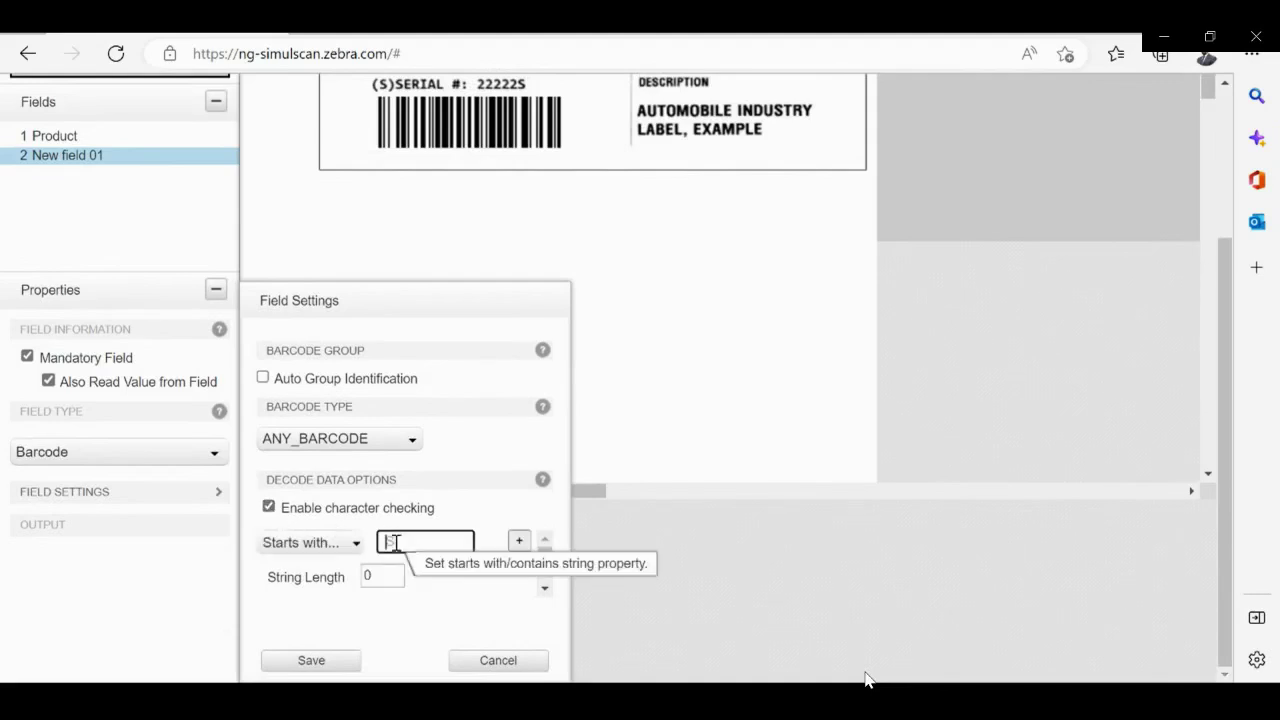
type("Q")
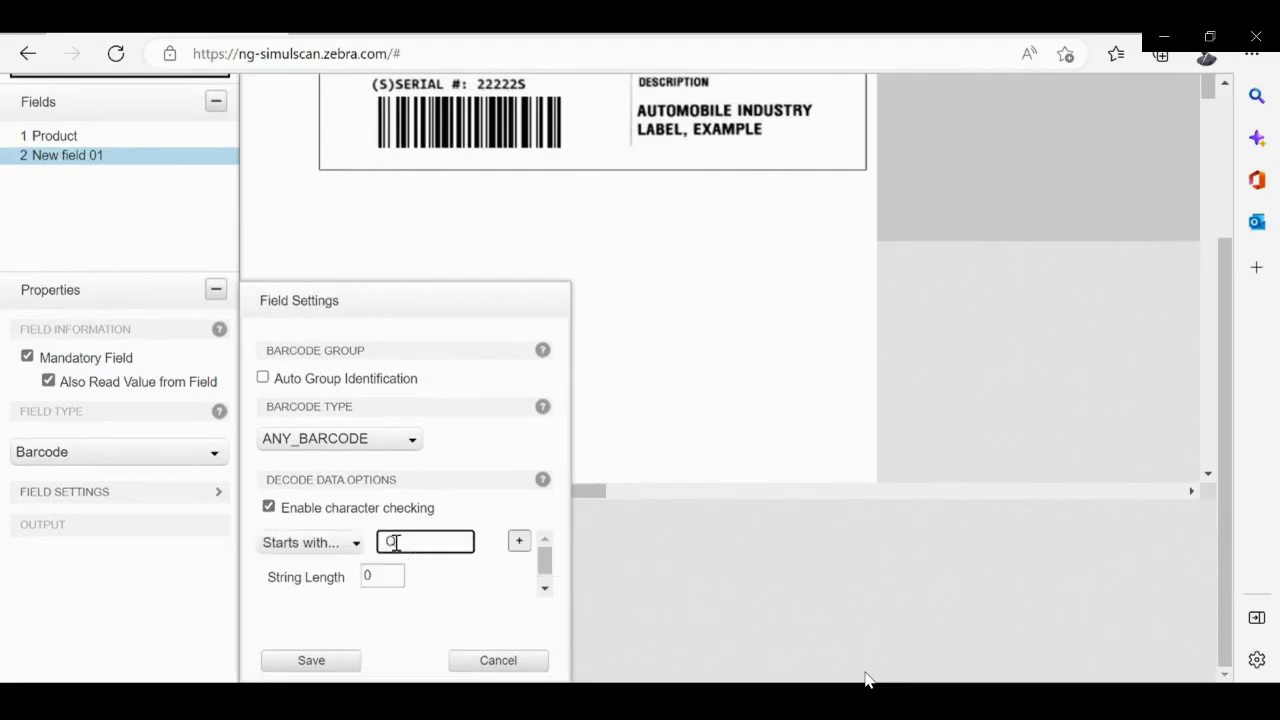
left_click(335, 660)
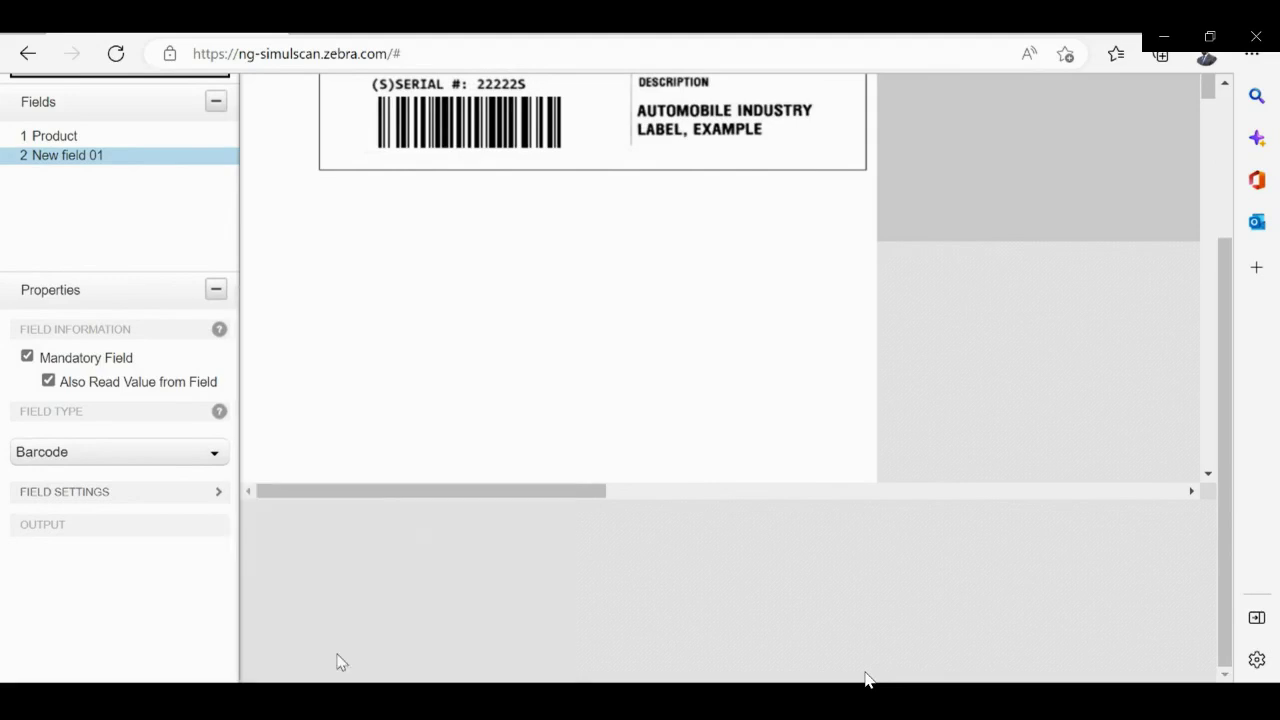
Step: Rename field 2 to 'Quantity'
right_click(122, 160)
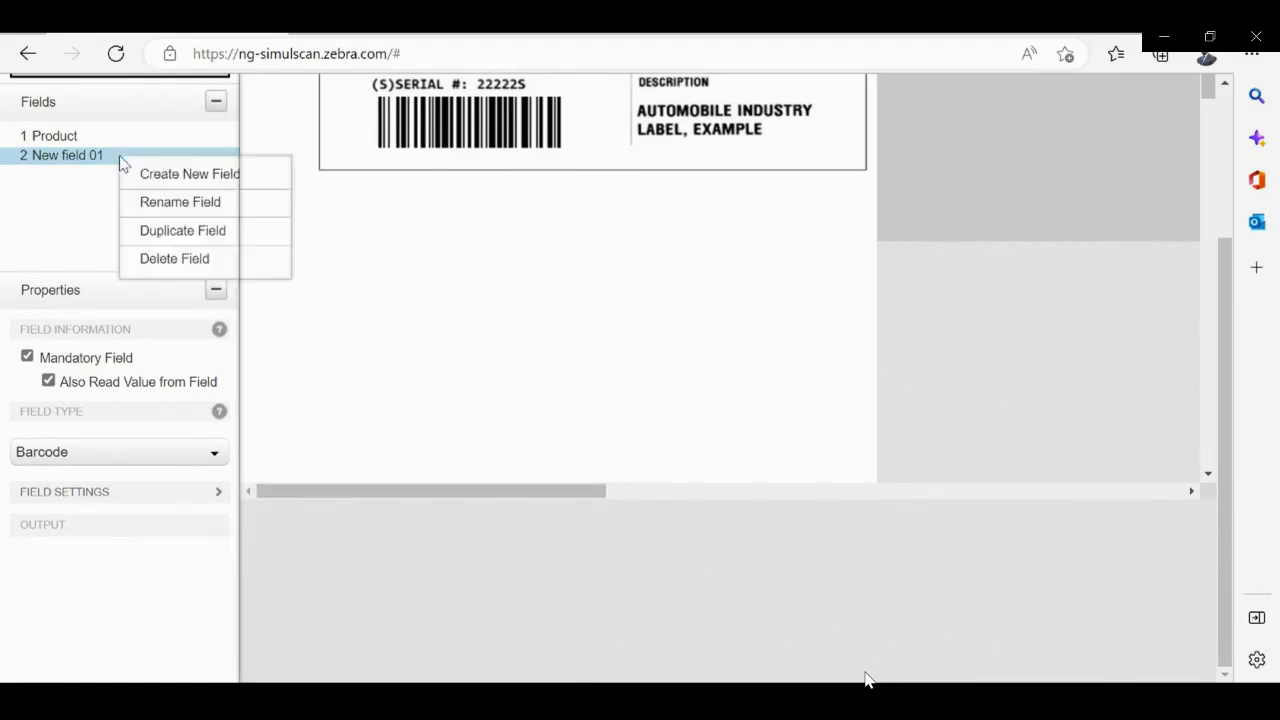
left_click(160, 202)
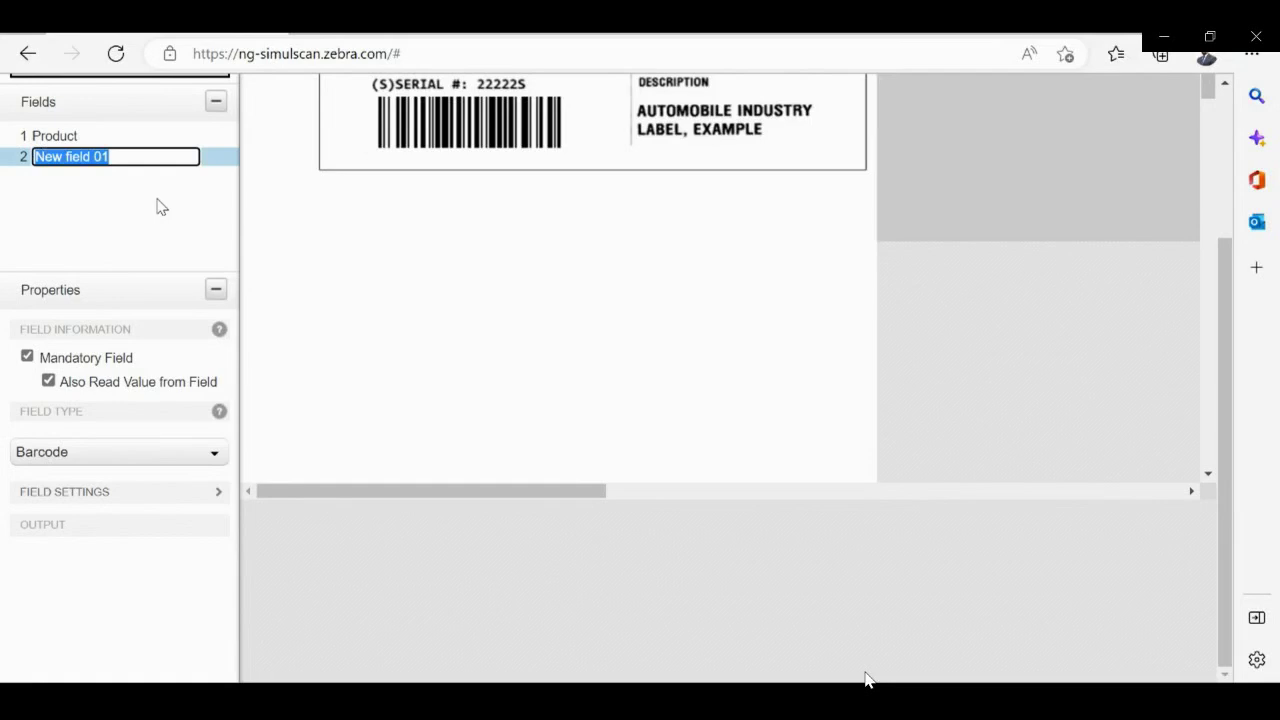
type("Quanti")
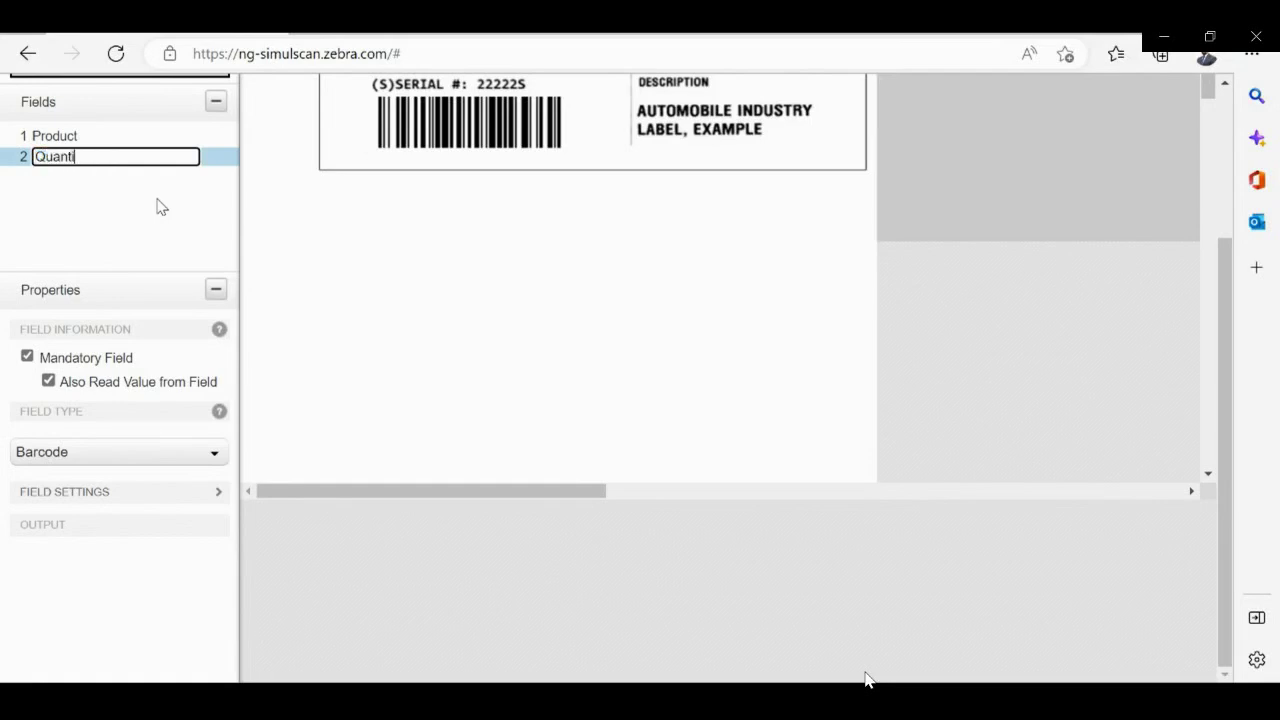
type("ty")
left_click(110, 225)
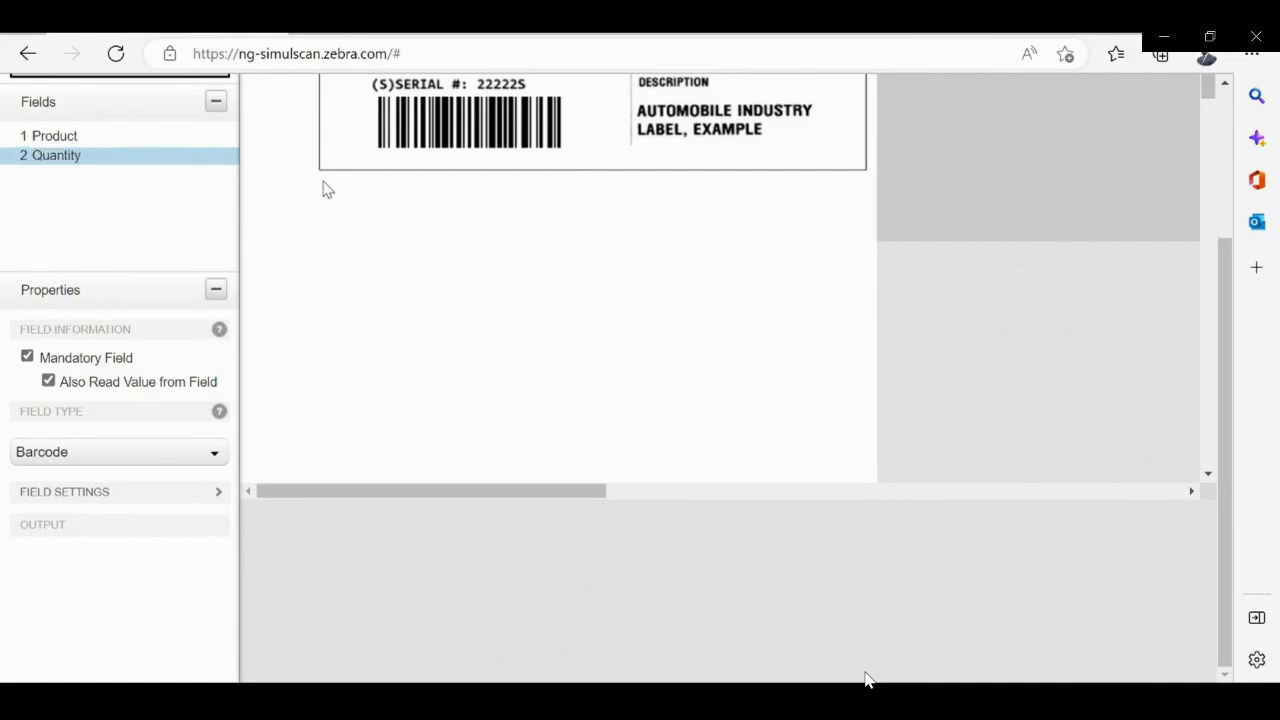
scroll(323, 186, "up", 5)
scroll(283, 243, "up", 3)
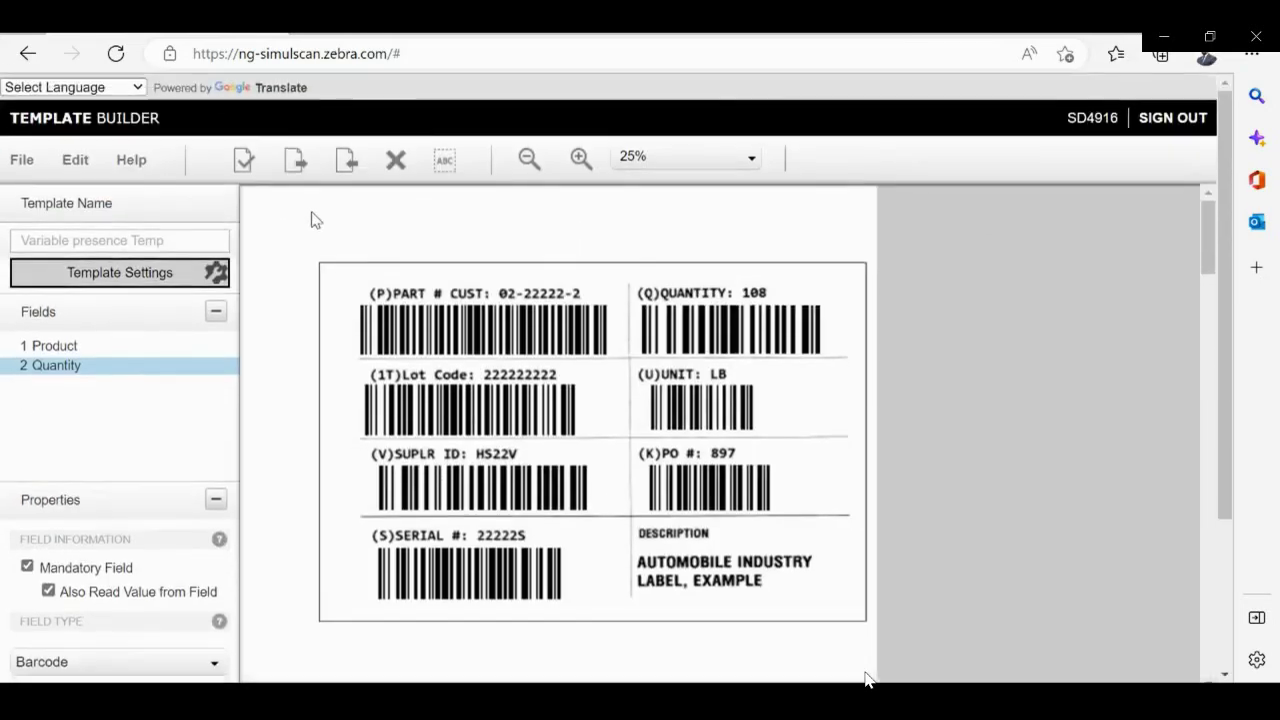
Step: Draw a field over the UNIT barcode with character checking requiring a leading U
left_click(446, 170)
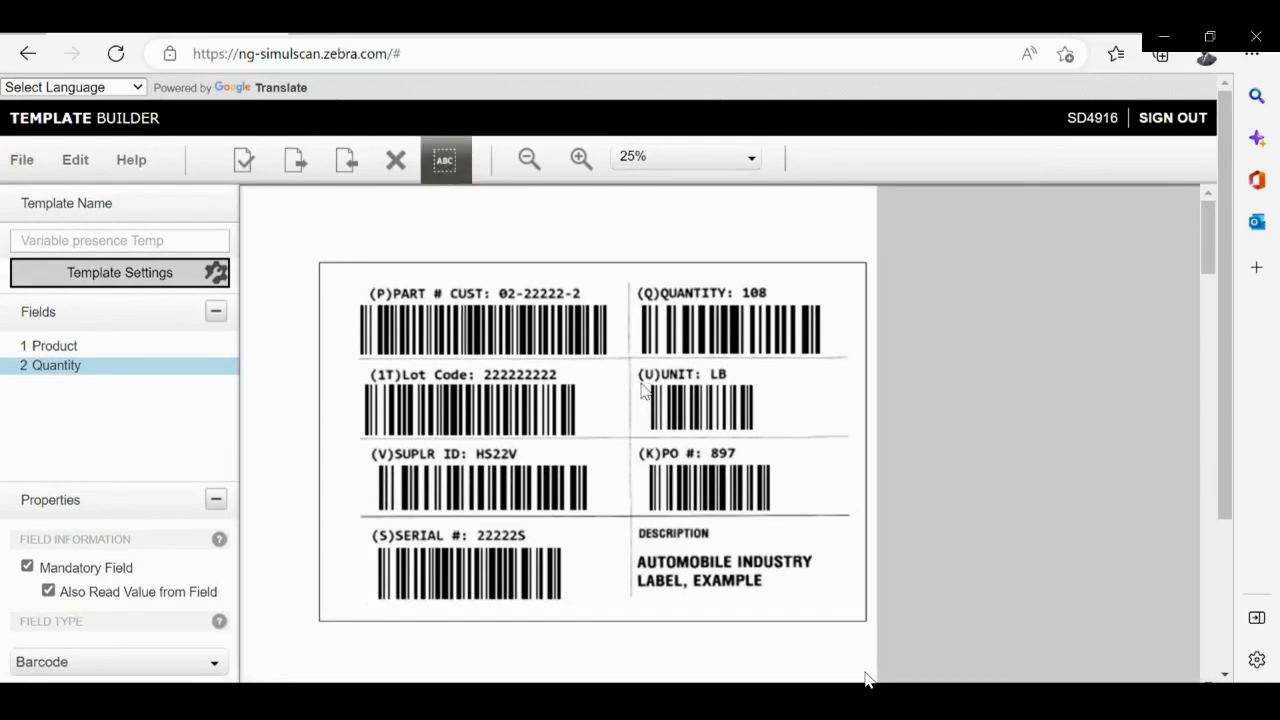
left_click_drag(640, 383, 771, 435)
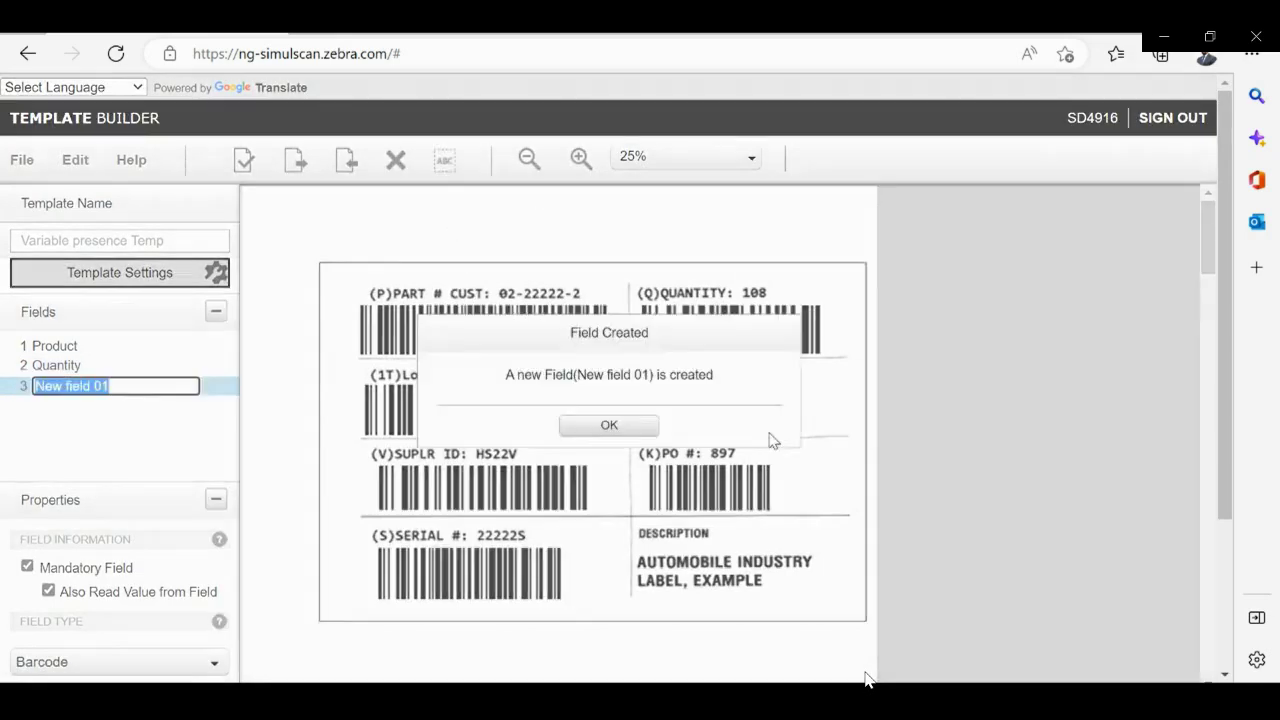
left_click(608, 430)
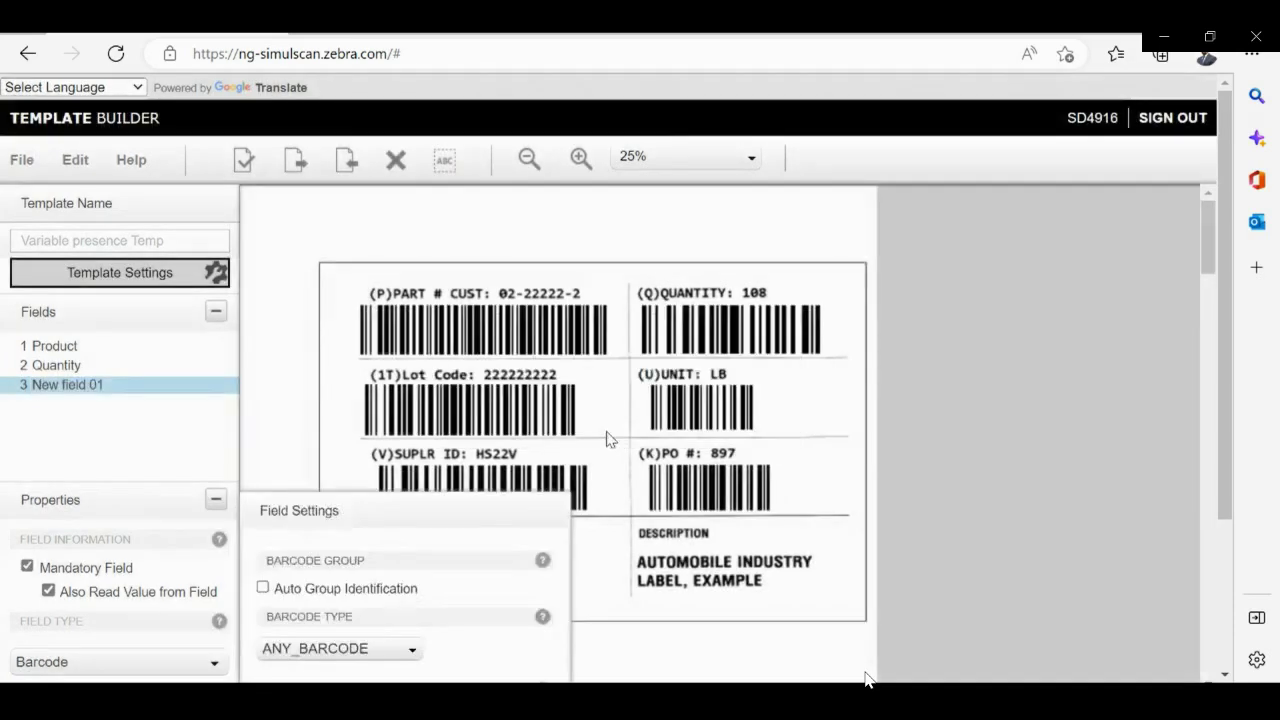
scroll(397, 580, "down", 2)
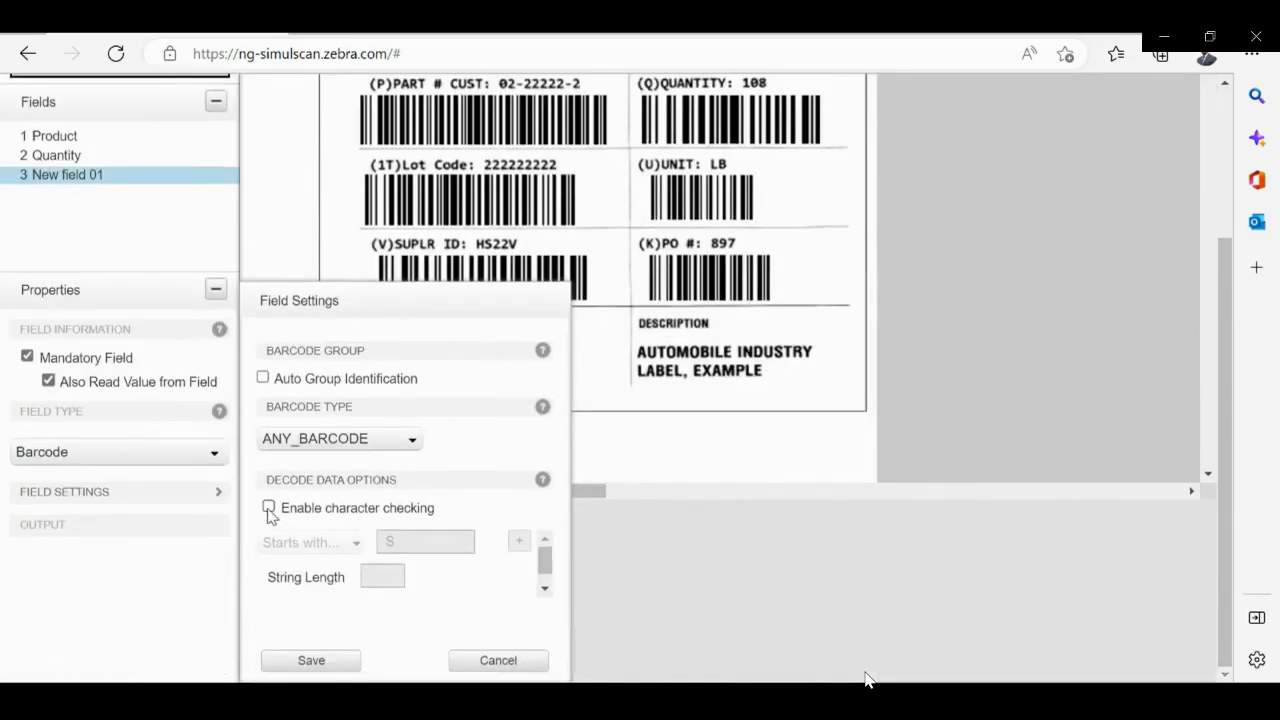
left_click(268, 508)
left_click(416, 540)
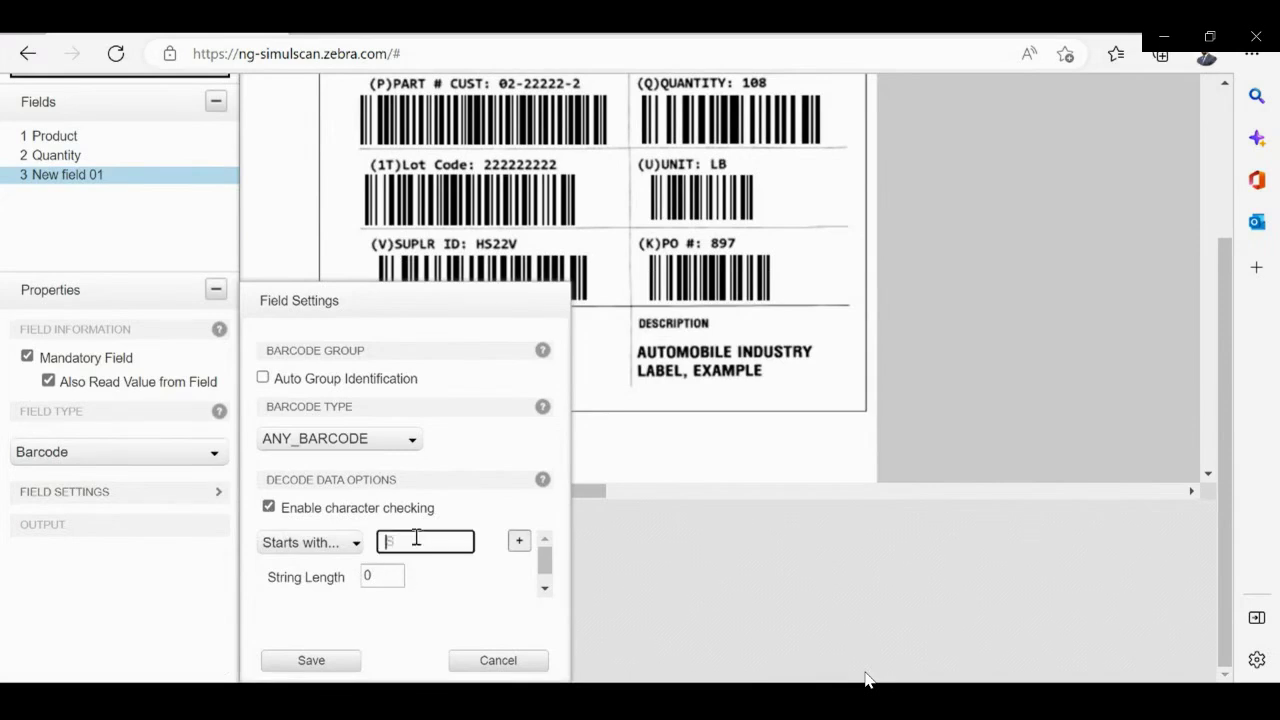
type("U")
left_click(323, 668)
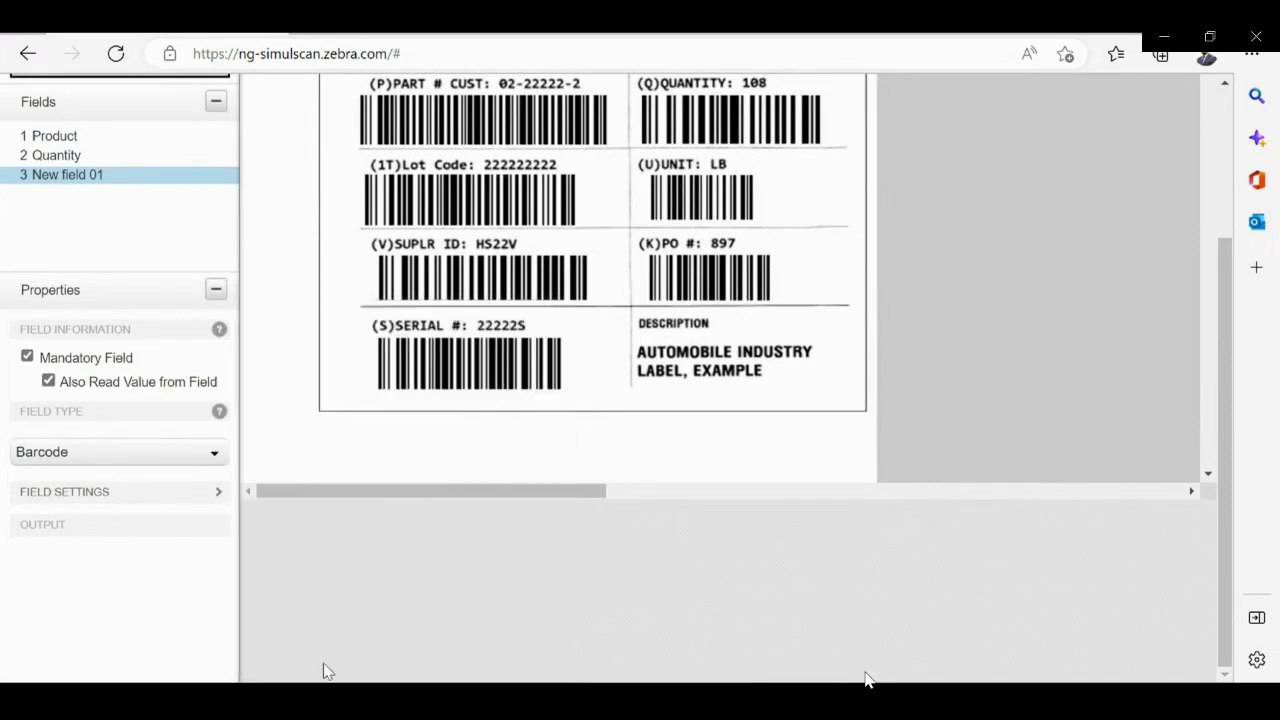
Step: Rename field 3 from 'New field 01' to 'Unit'
right_click(110, 179)
left_click(133, 226)
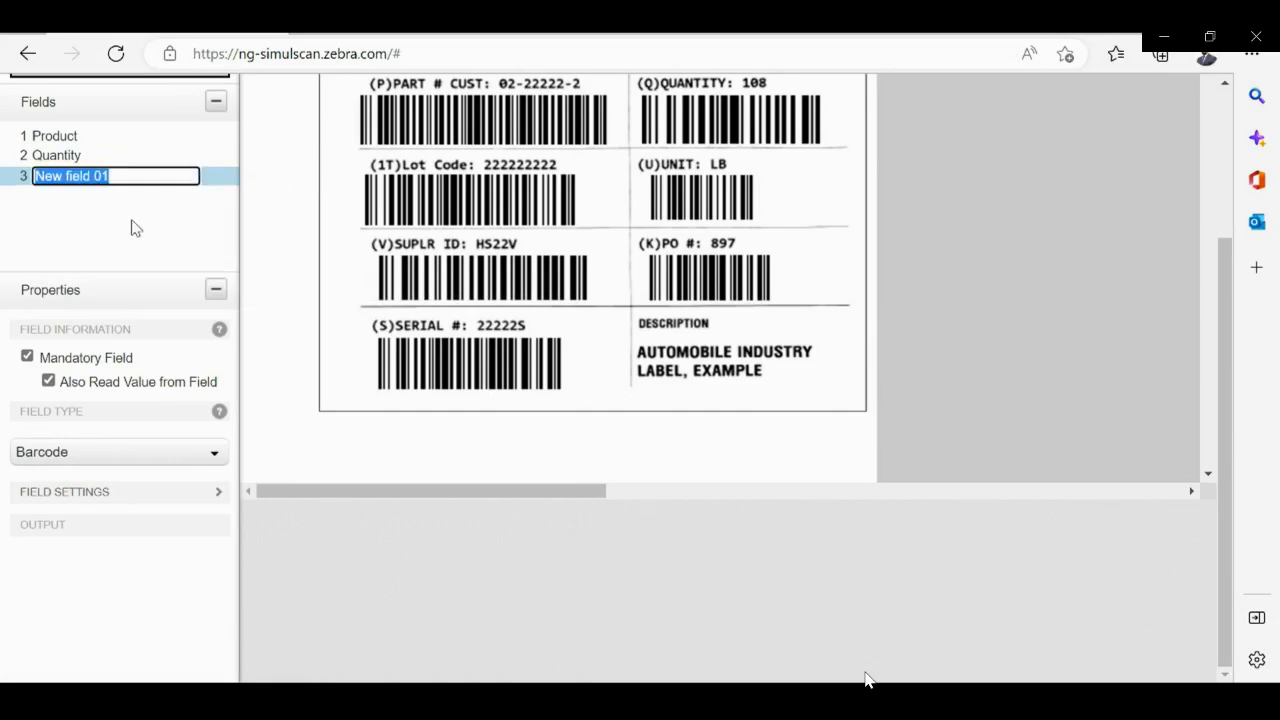
type("Unit")
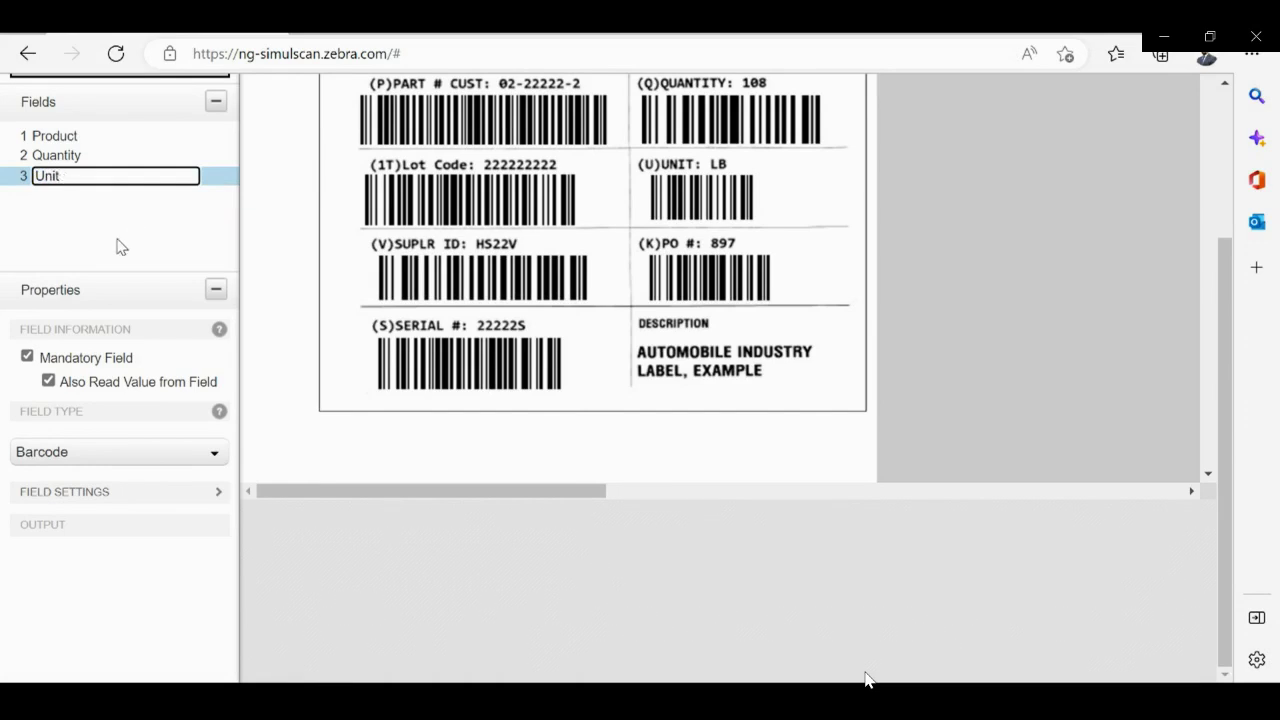
key("Return")
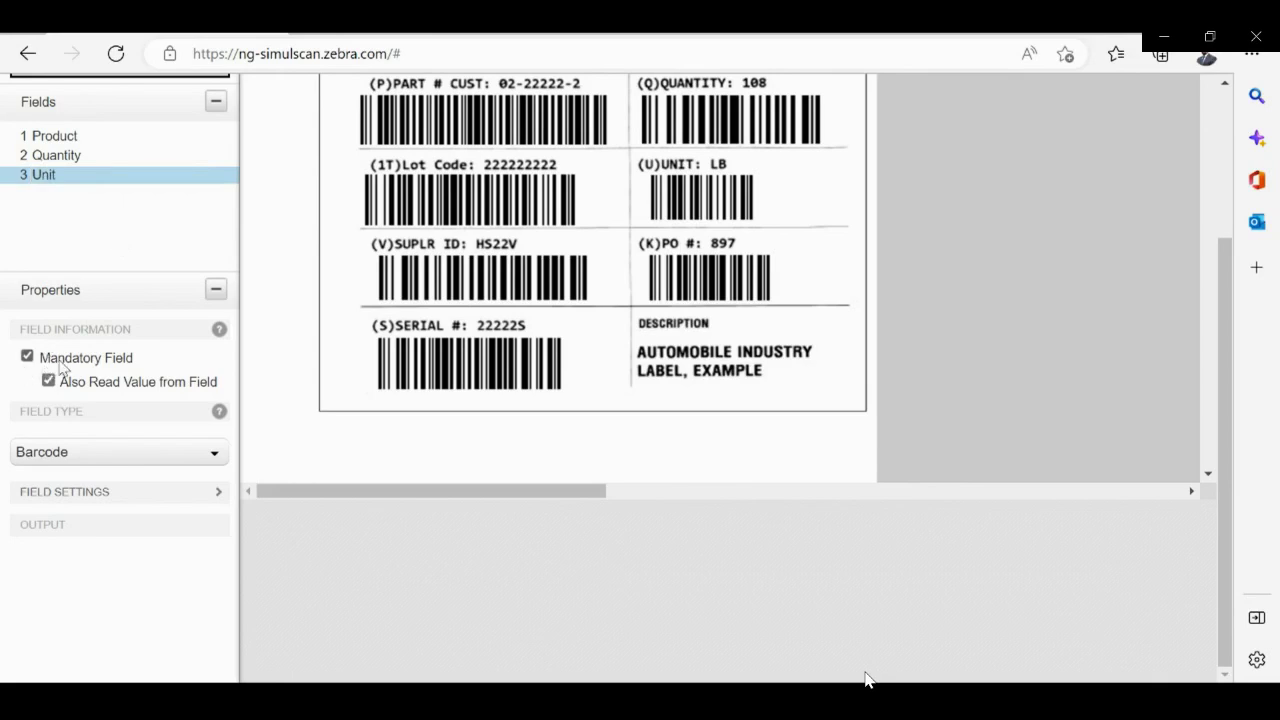
Step: Draw a field over the SUPLR ID barcode with character checking requiring a leading V
scroll(323, 263, "up", 3)
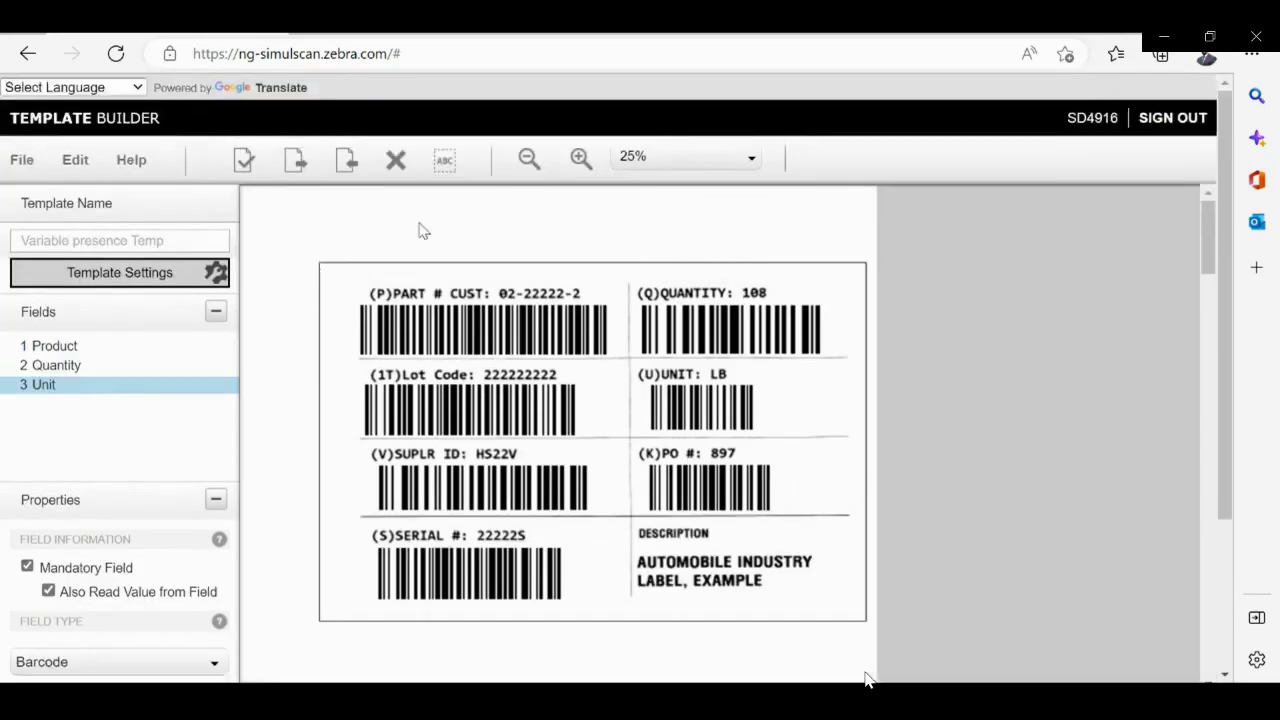
left_click(446, 166)
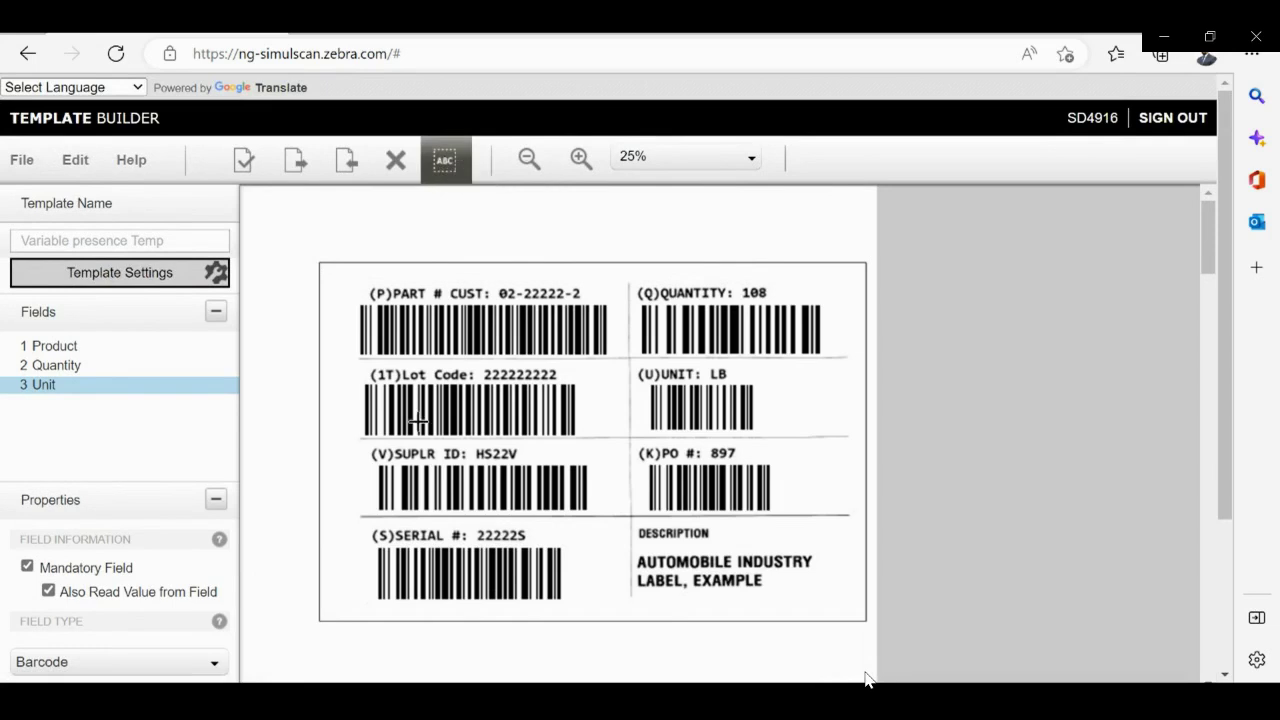
left_click_drag(367, 466, 605, 514)
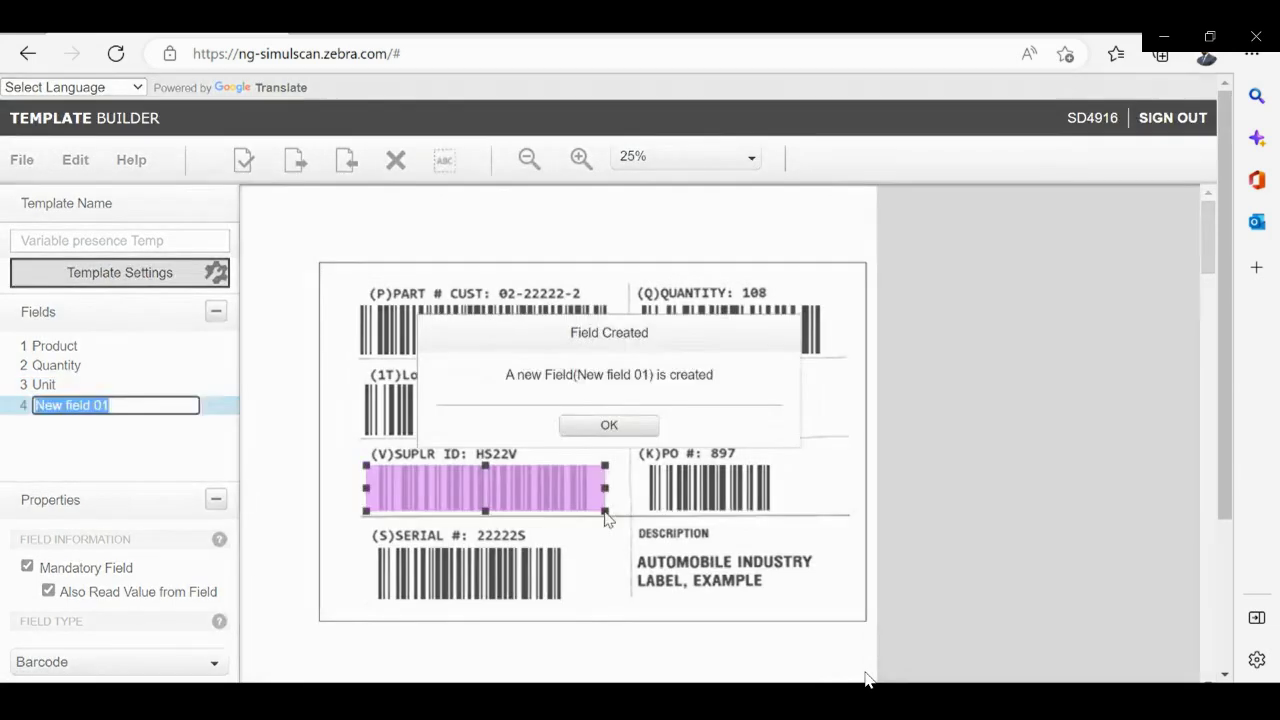
left_click(610, 428)
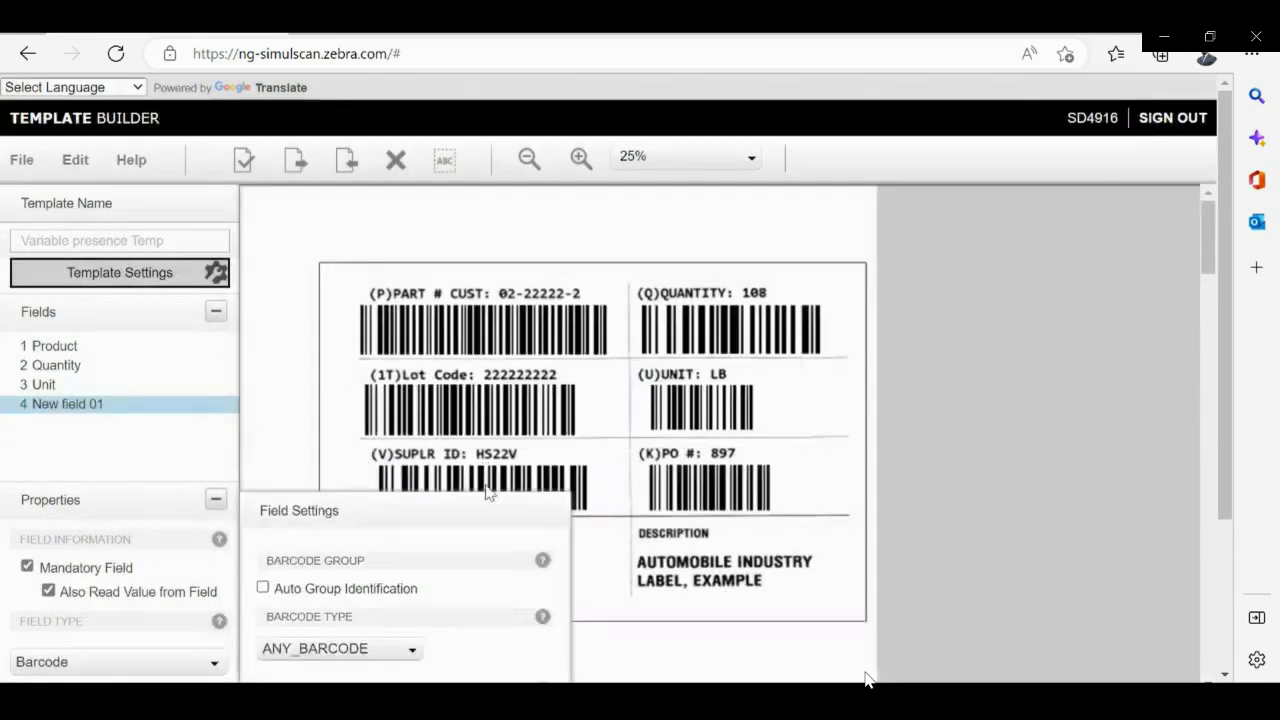
scroll(277, 543, "down", 2)
left_click(268, 508)
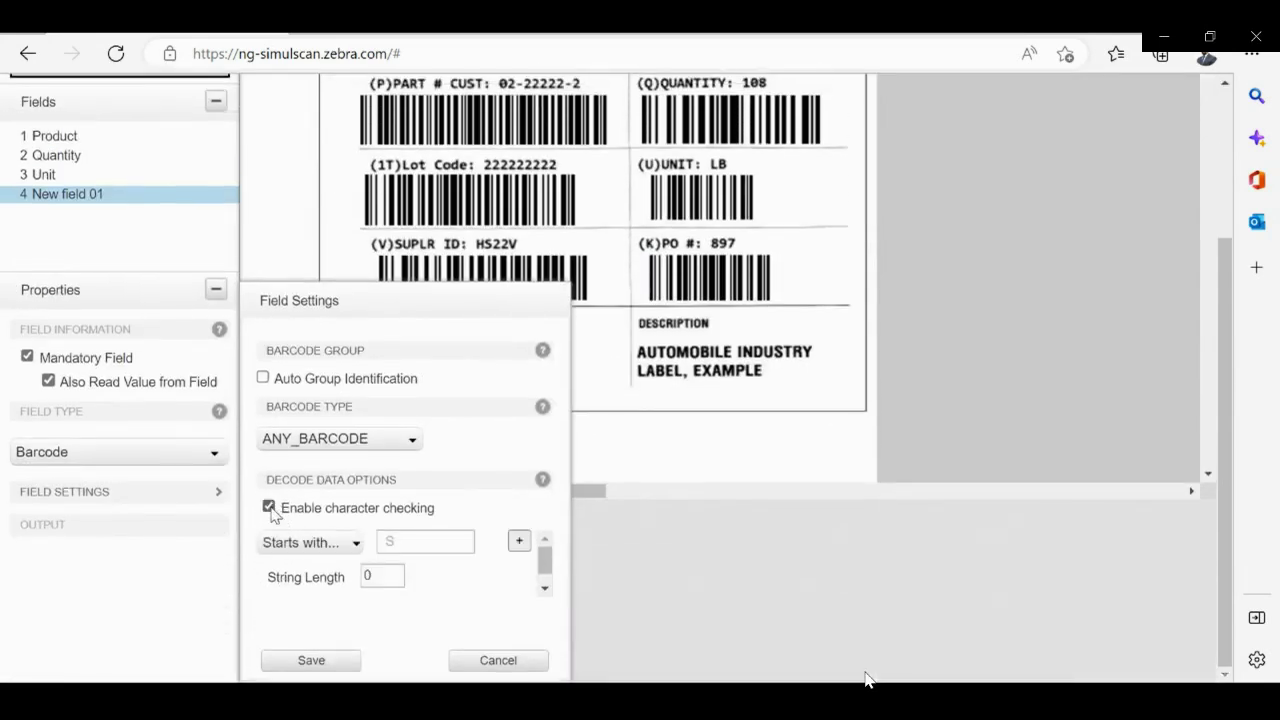
left_click(396, 541)
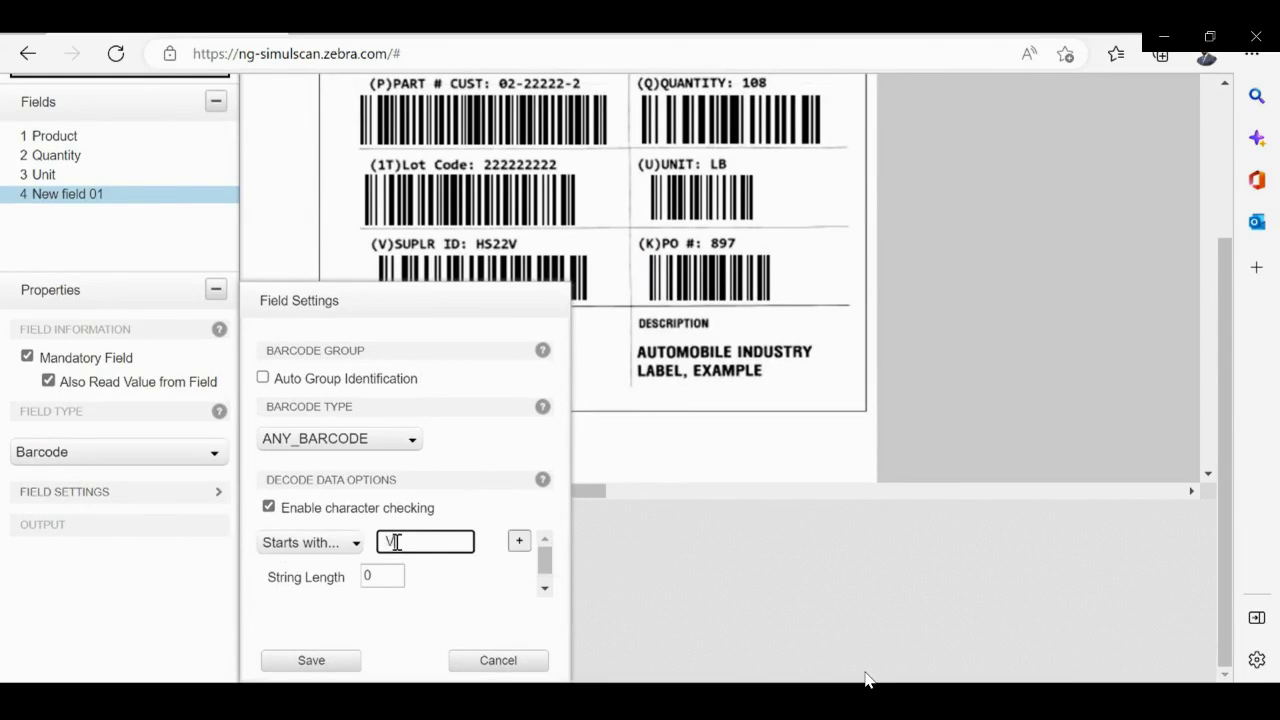
type("V")
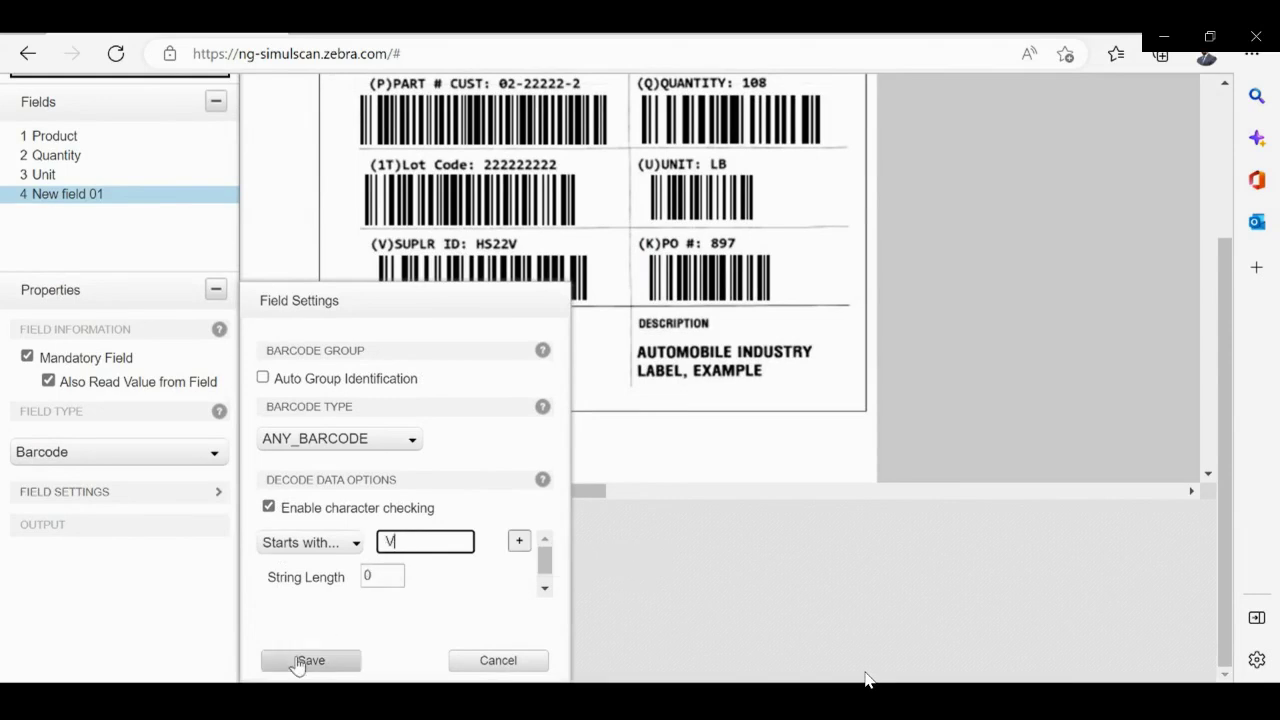
left_click(310, 660)
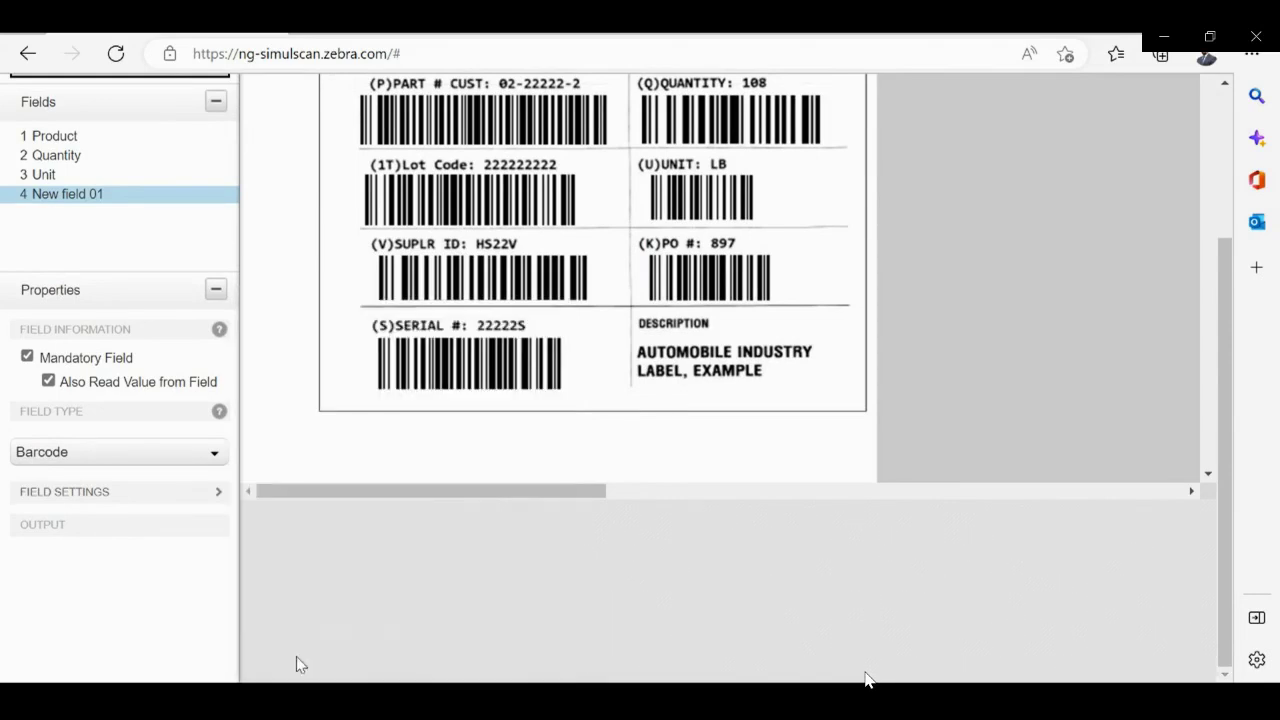
Step: Rename field 4 to 'Suplr' and uncheck Mandatory Field to make it optional
right_click(103, 200)
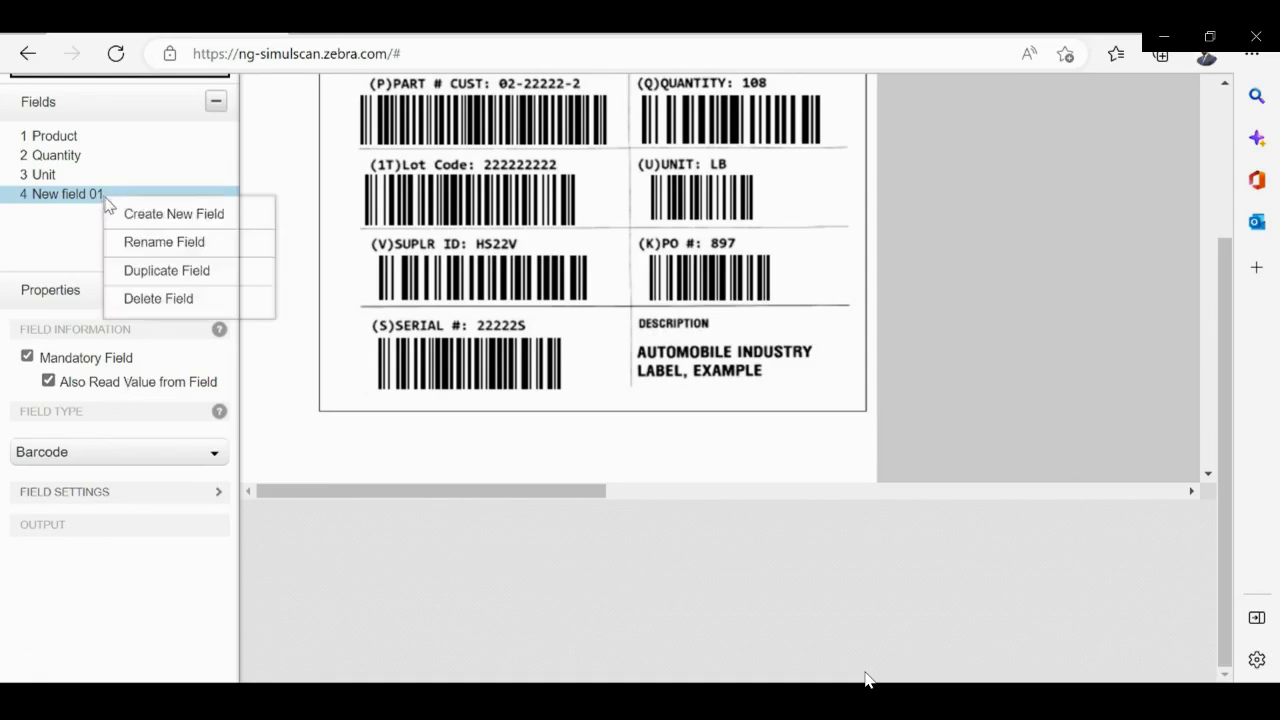
left_click(118, 252)
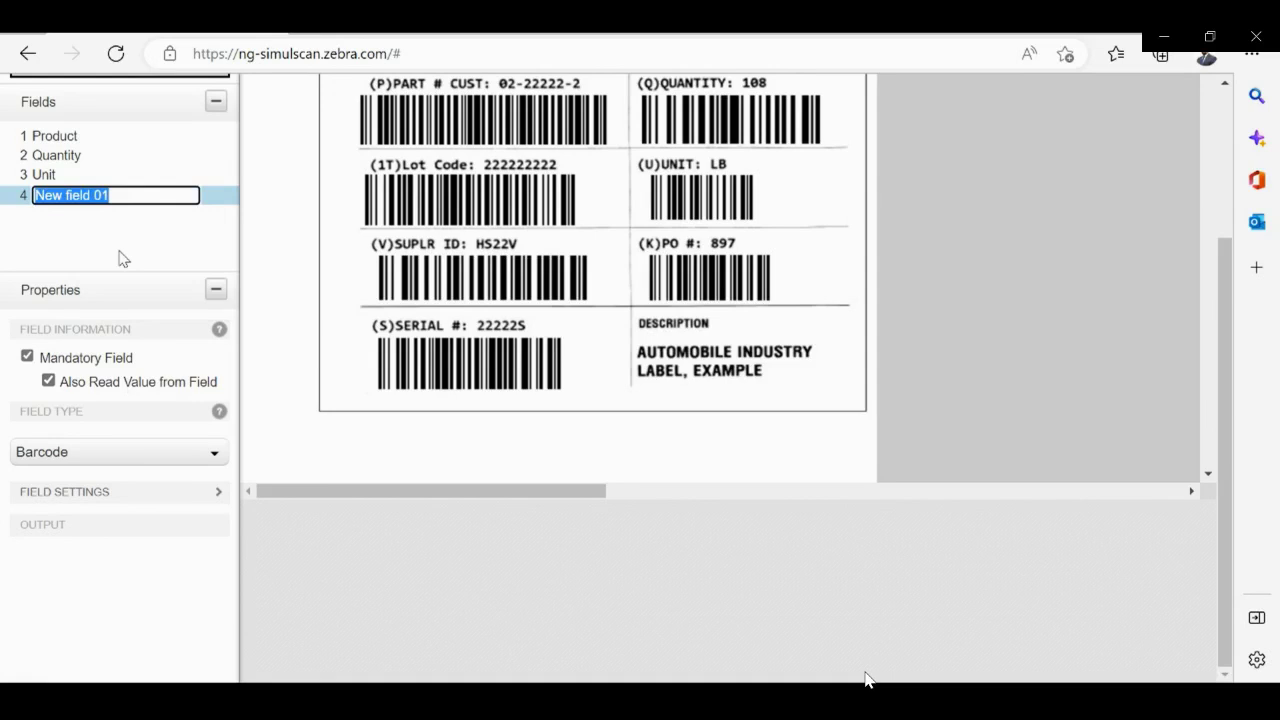
type("s")
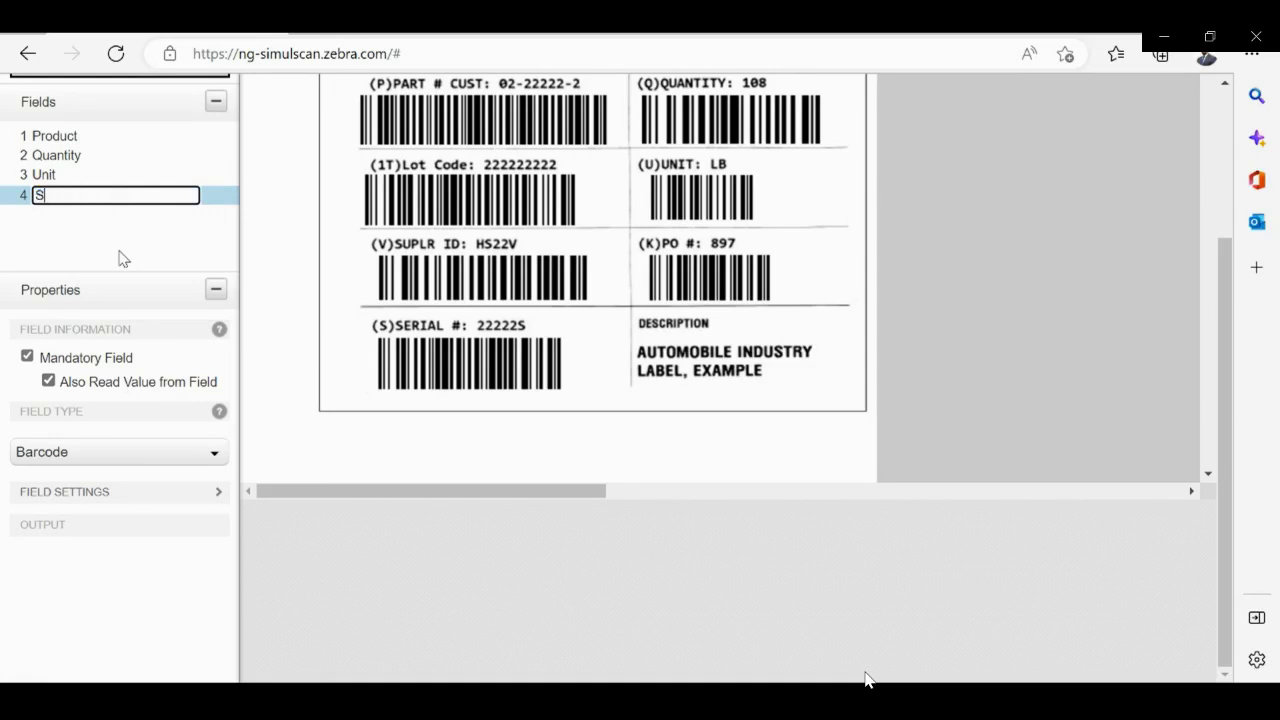
type("uplr")
key("Return")
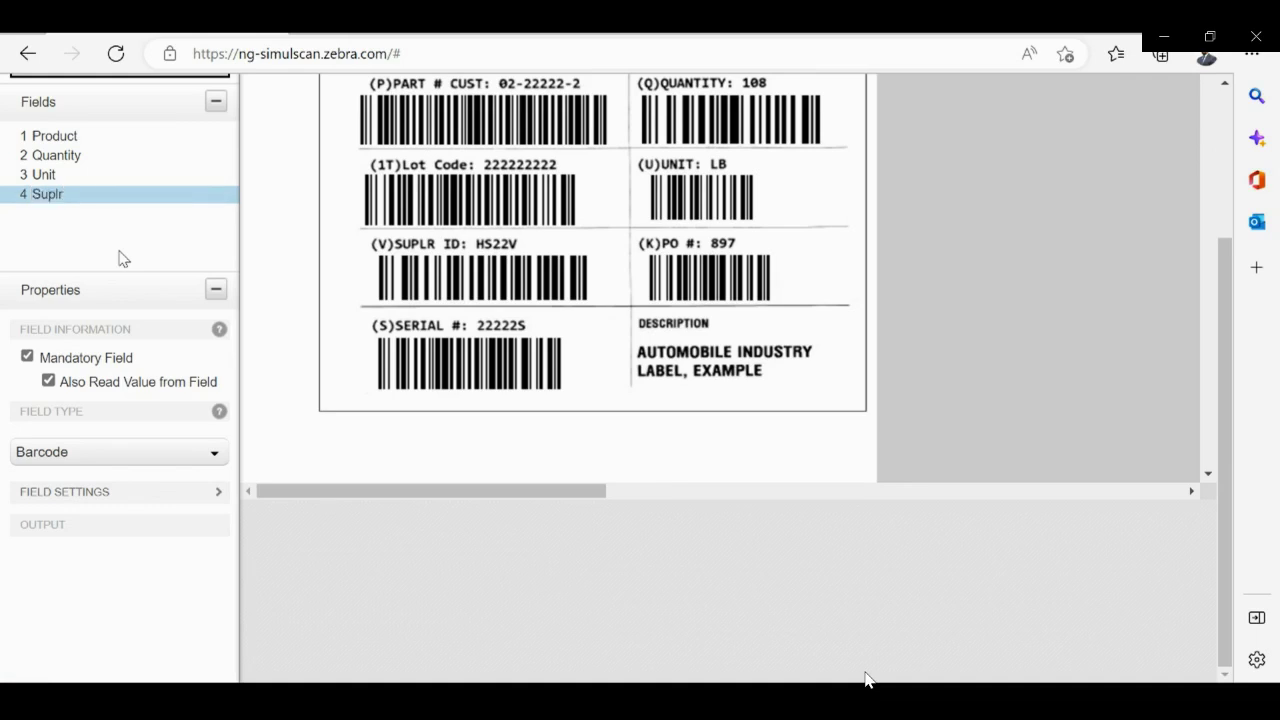
left_click(28, 360)
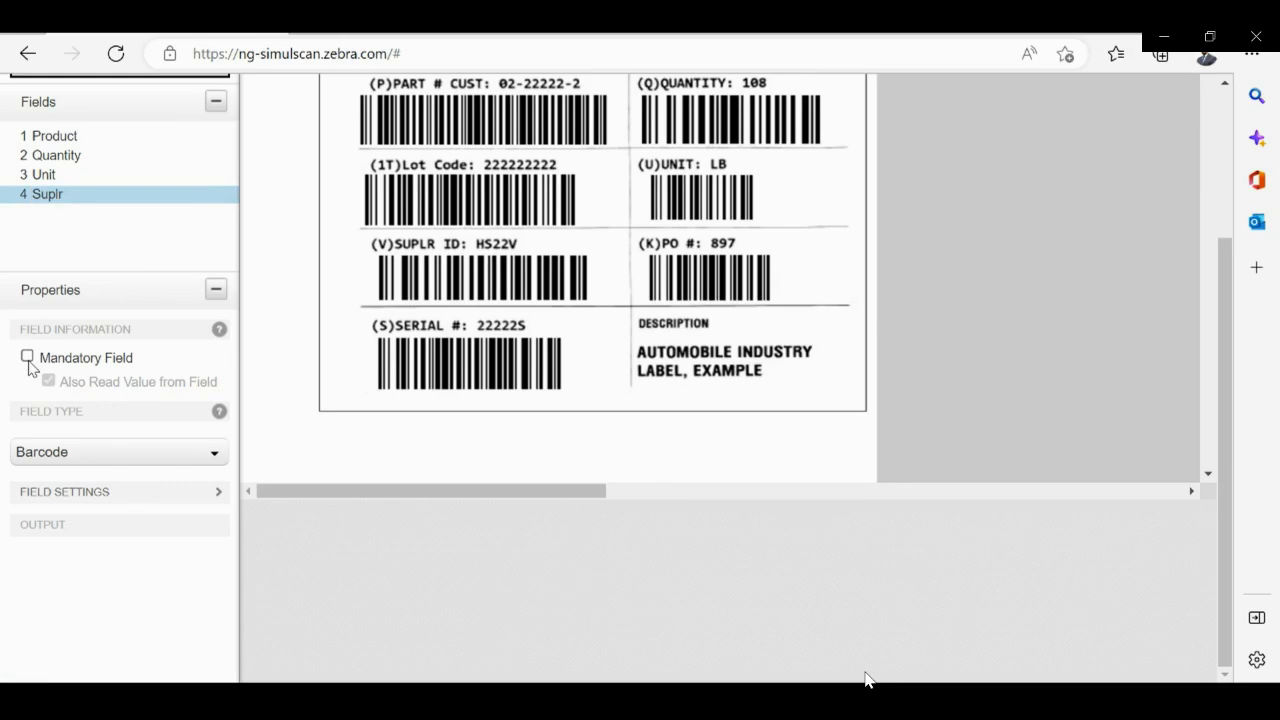
scroll(571, 211, "up", 2)
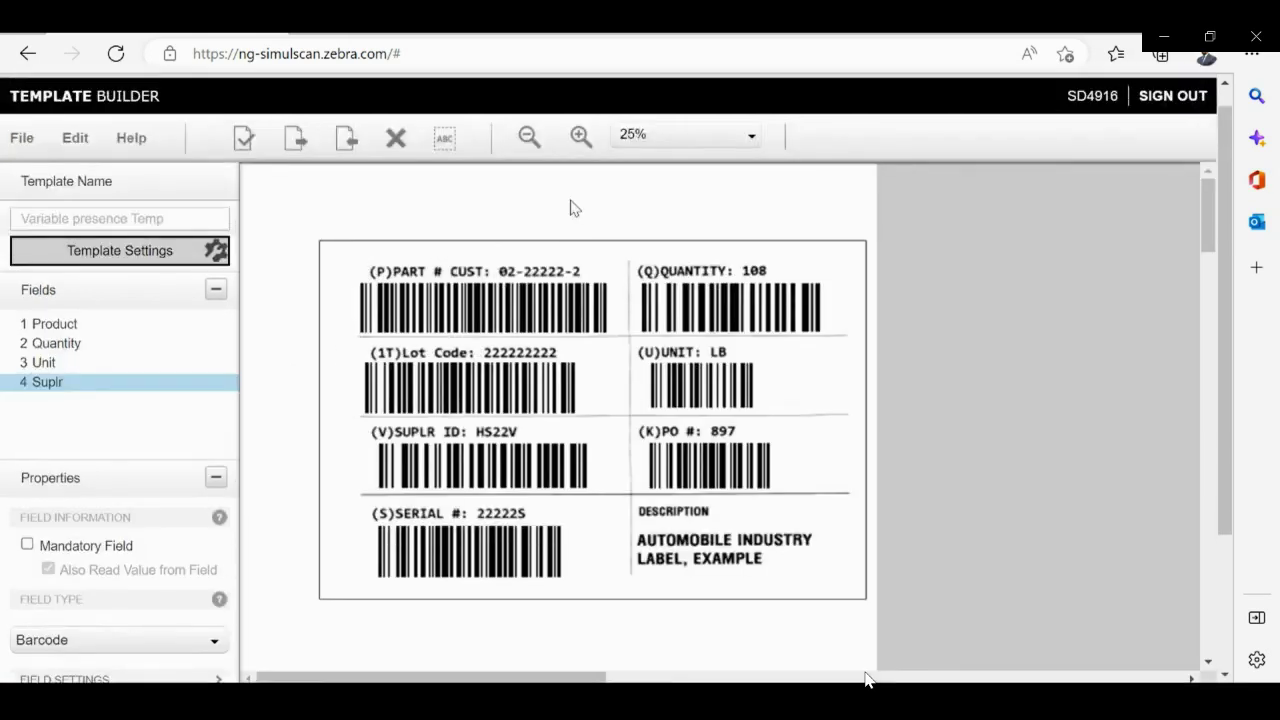
Step: Draw a fifth field over the SERIAL barcode with character checking requiring a leading S
left_click(445, 145)
scroll(417, 369, "down", 1)
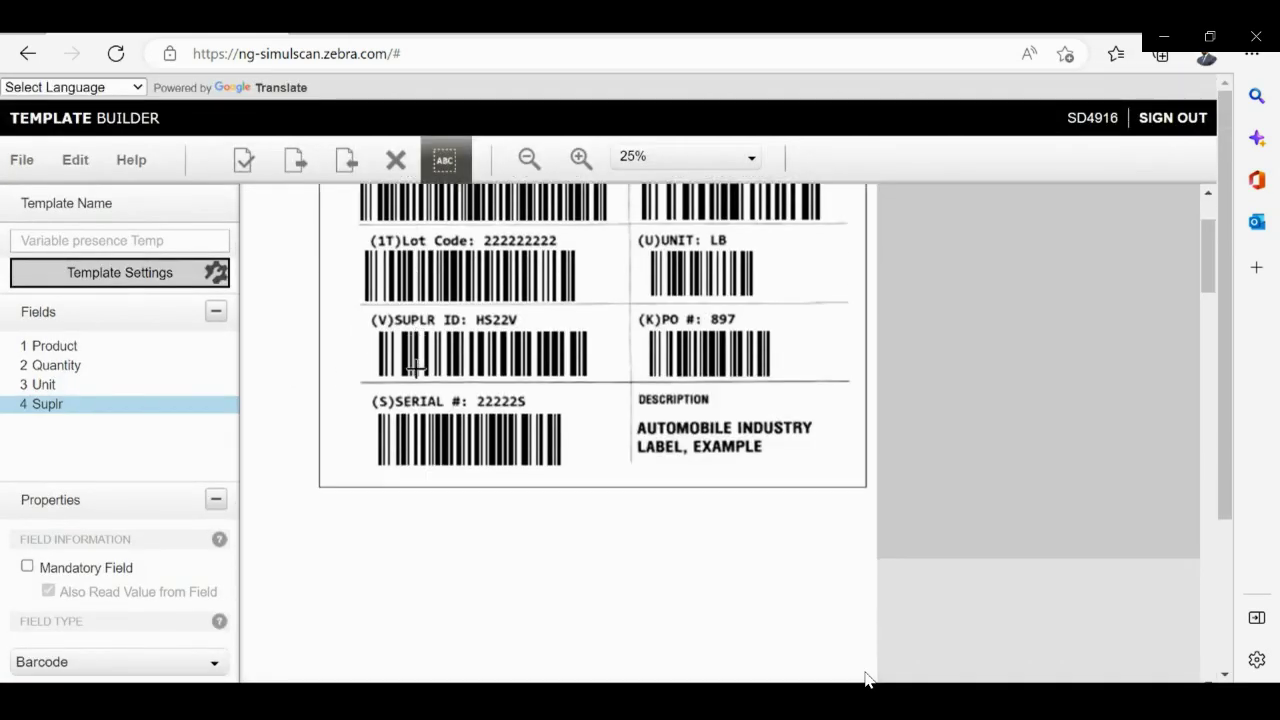
left_click_drag(374, 412, 572, 471)
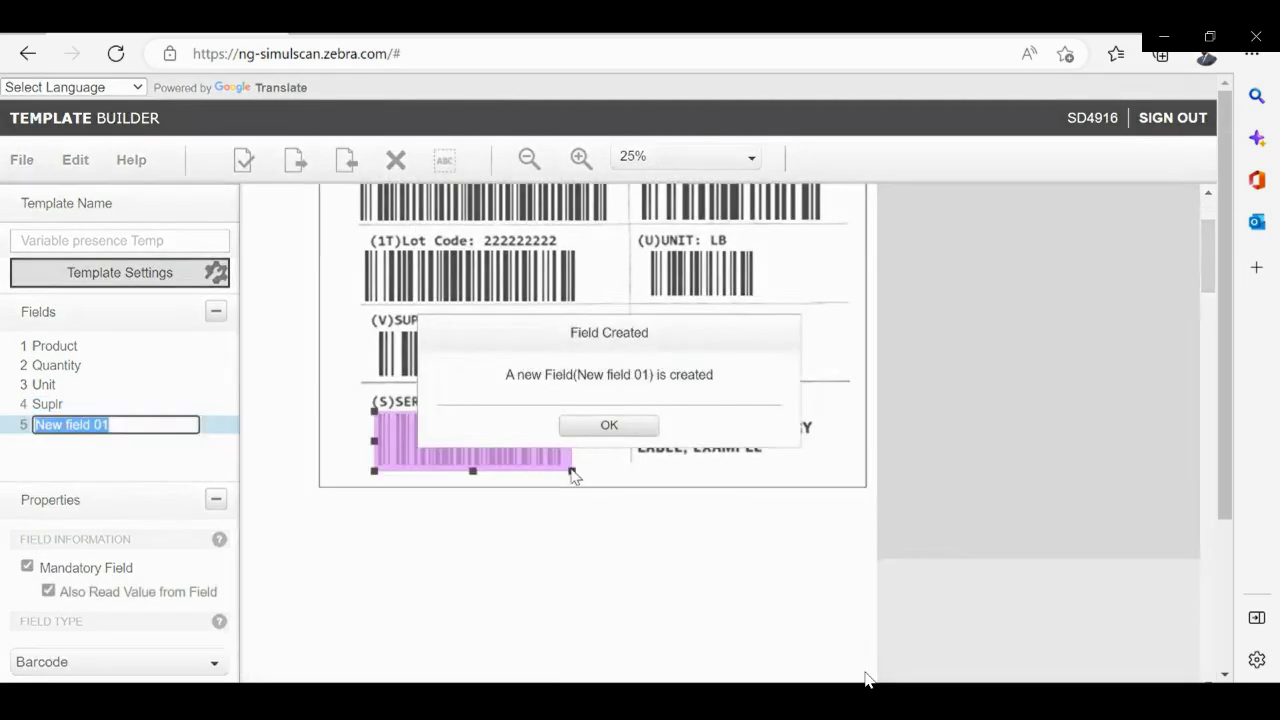
left_click(590, 437)
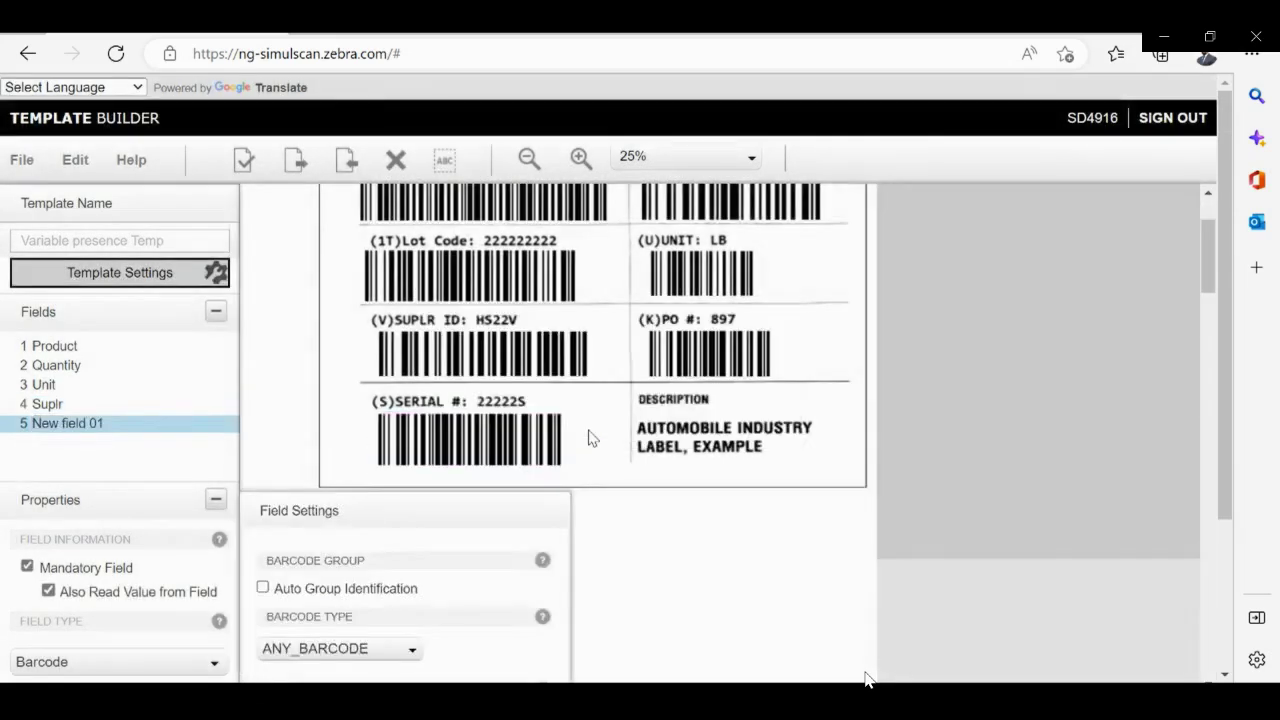
scroll(381, 444, "down", 3)
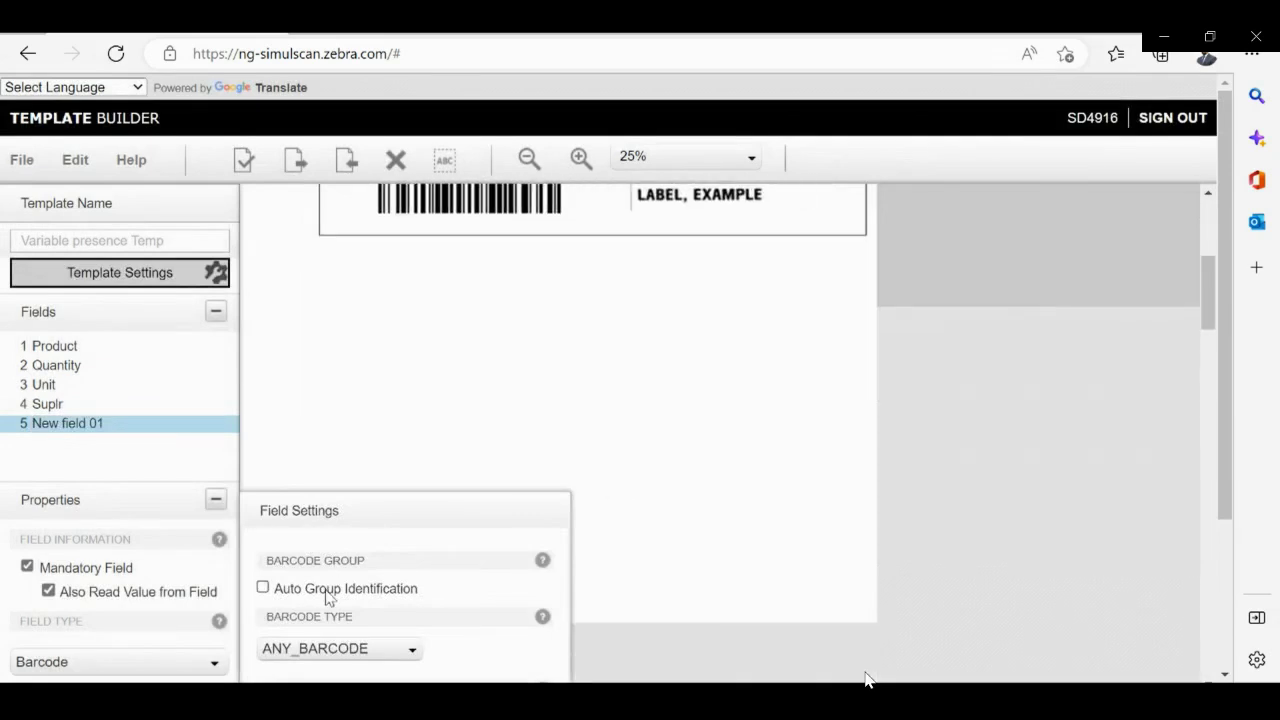
scroll(330, 590, "down", 3)
left_click(268, 540)
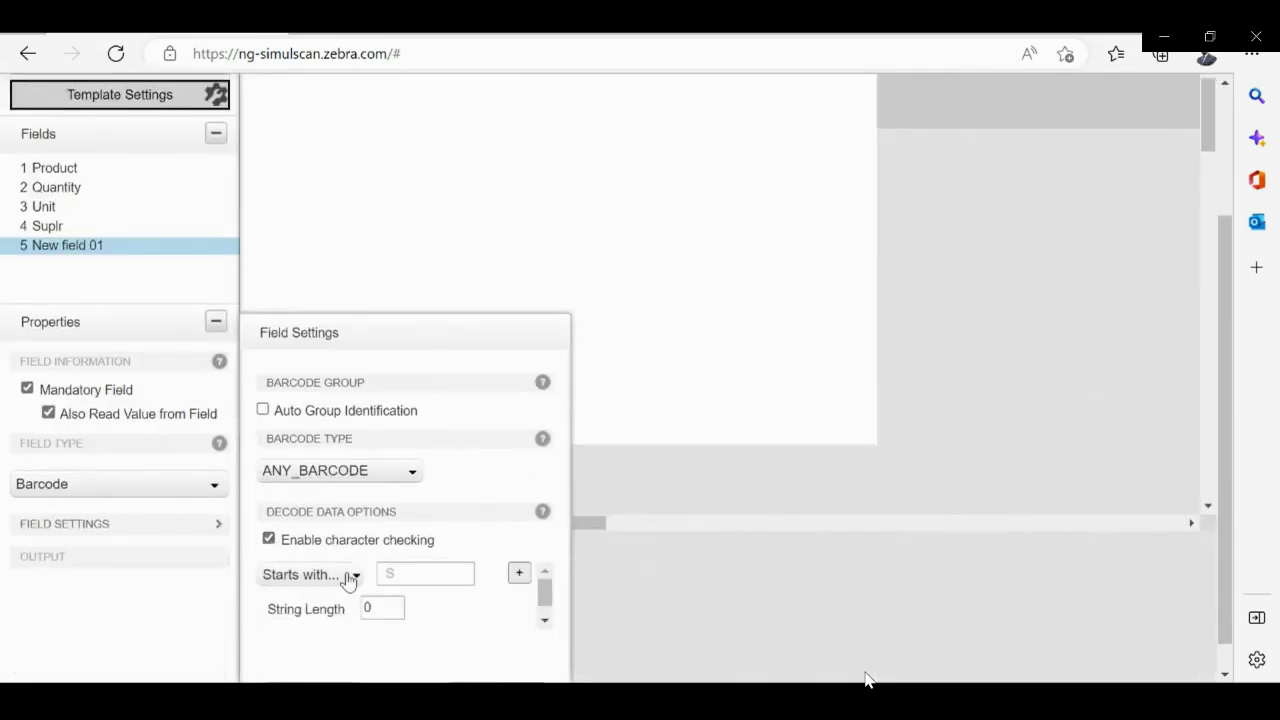
left_click(402, 568)
scroll(343, 626, "down", 1)
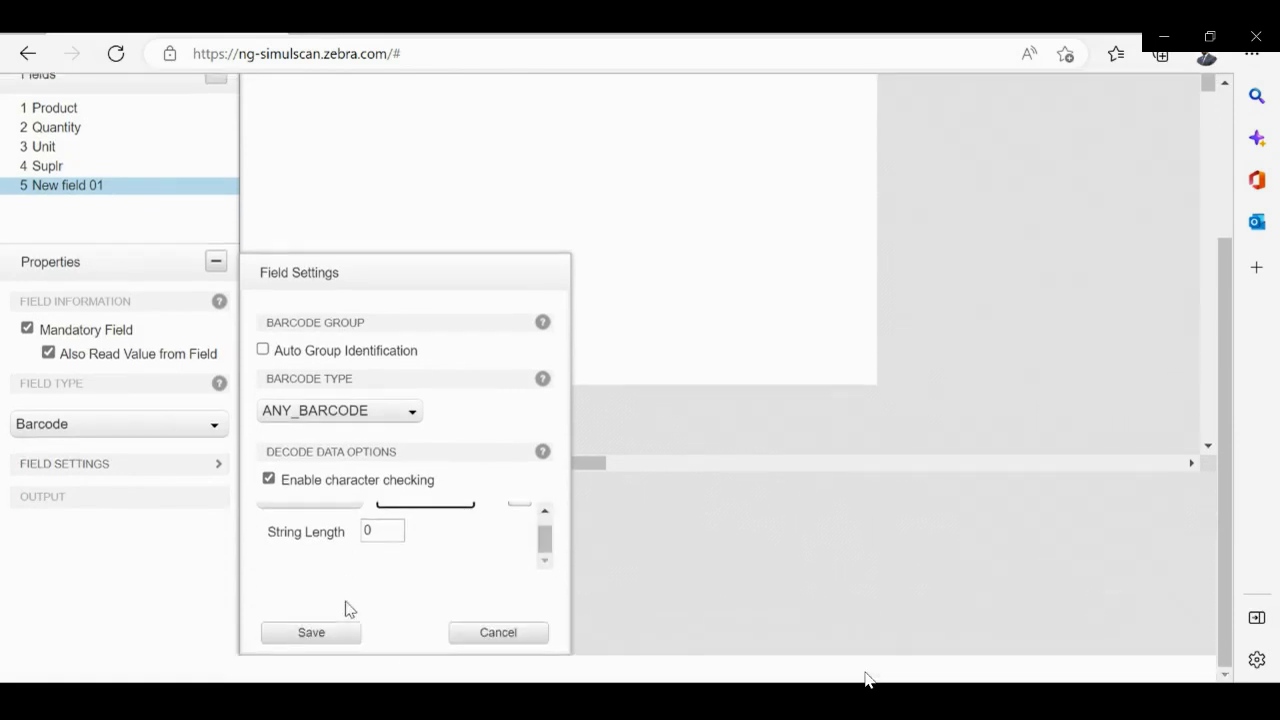
scroll(346, 608, "up", 1)
left_click(300, 663)
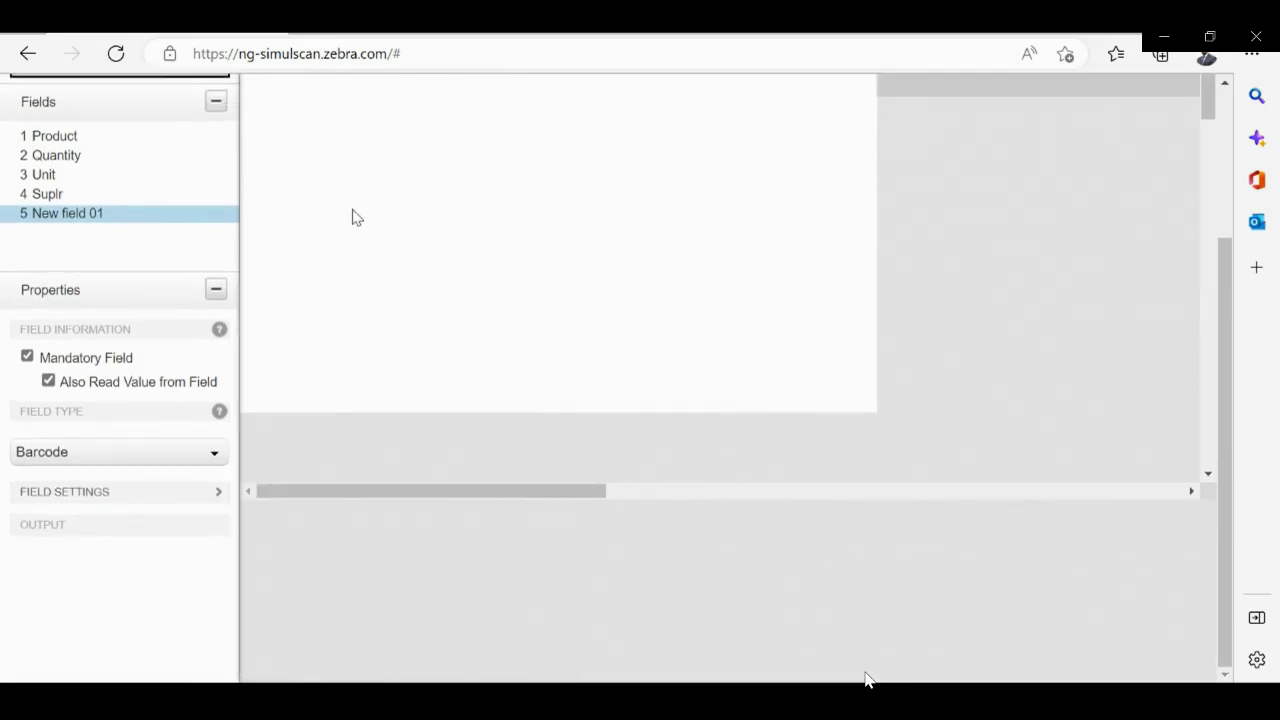
scroll(135, 268, "up", 1)
scroll(135, 268, "up", 1)
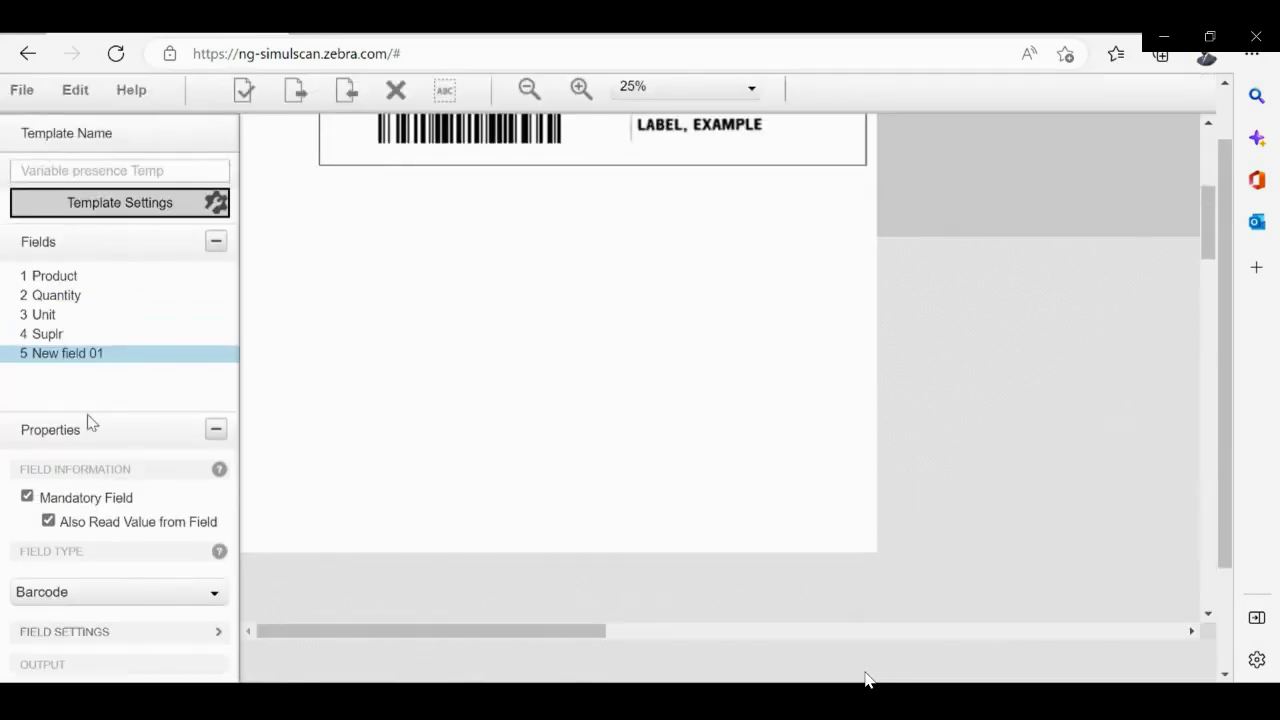
Step: Rename field 5 to 'Serial' and clear its Mandatory Field box so it becomes optional
right_click(62, 360)
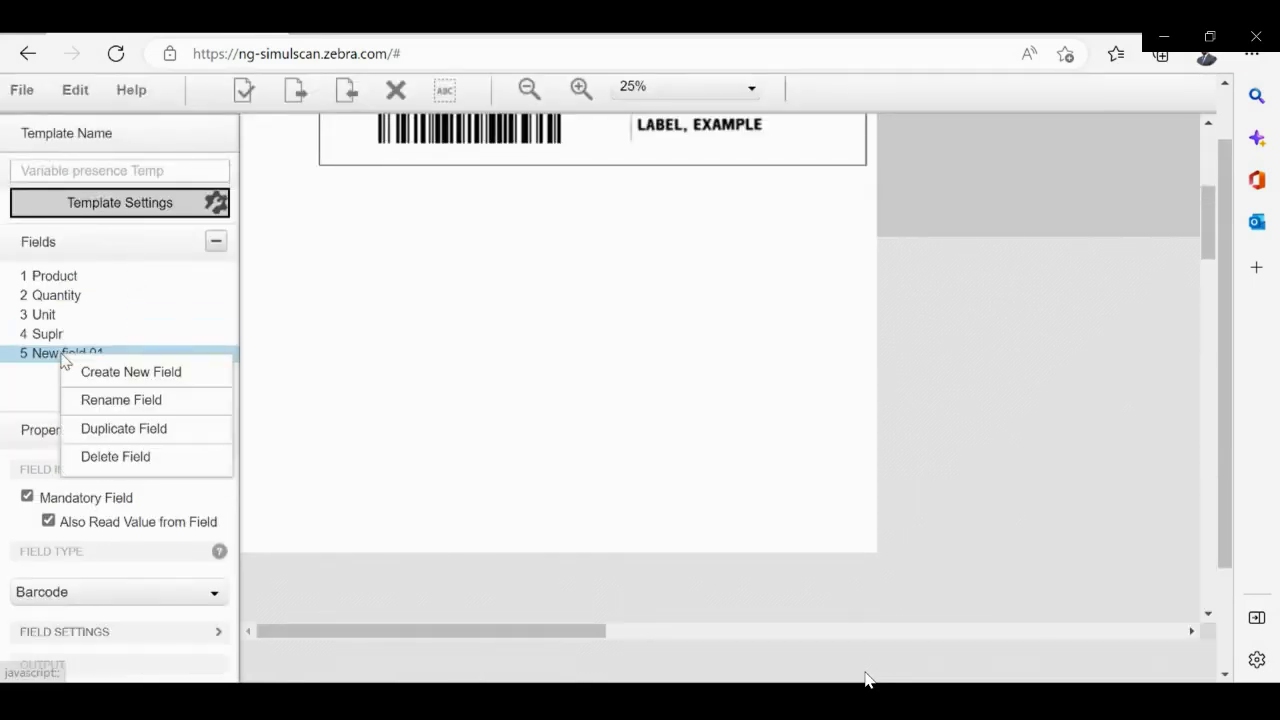
left_click(97, 400)
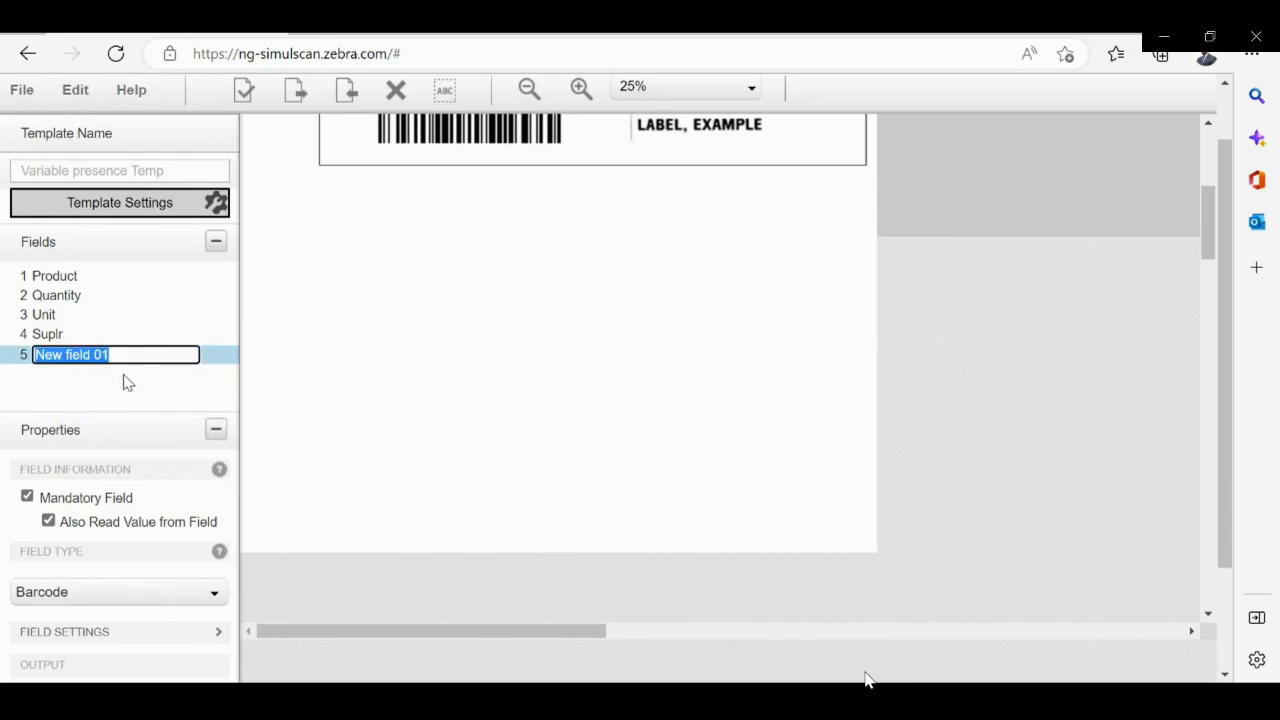
scroll(125, 381, "up", 1)
scroll(392, 336, "up", 3)
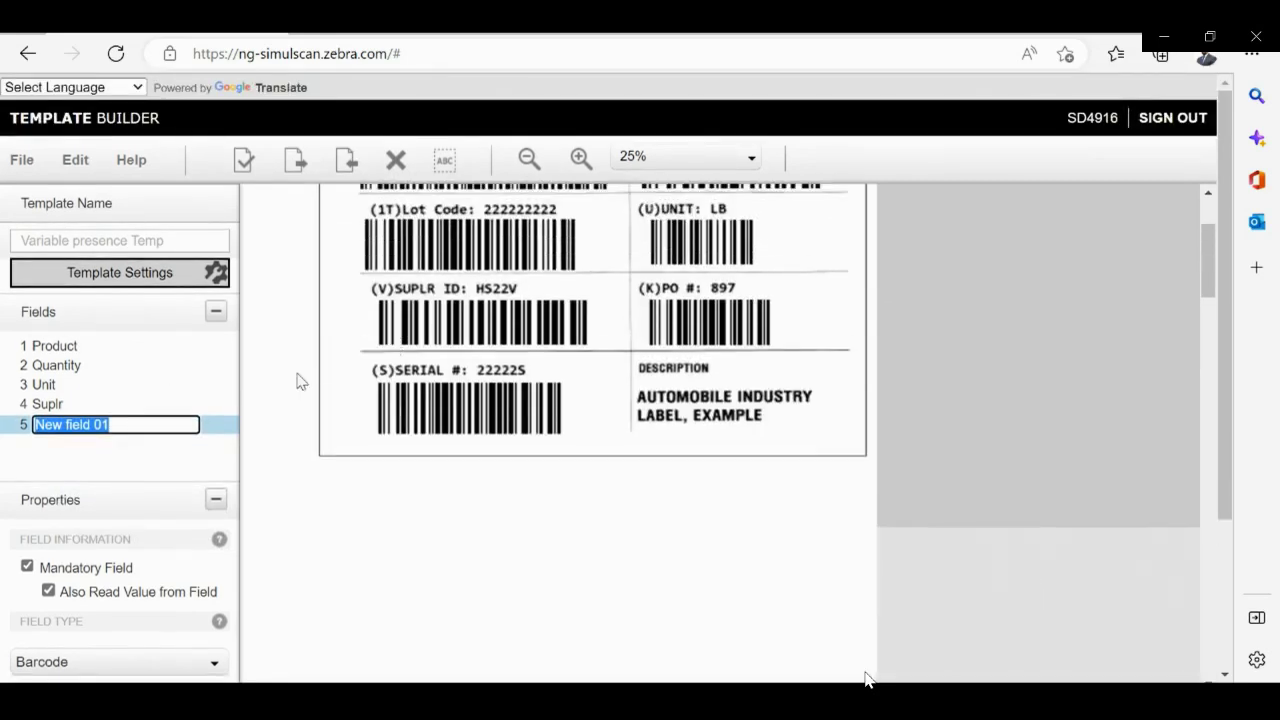
key("BackSpace")
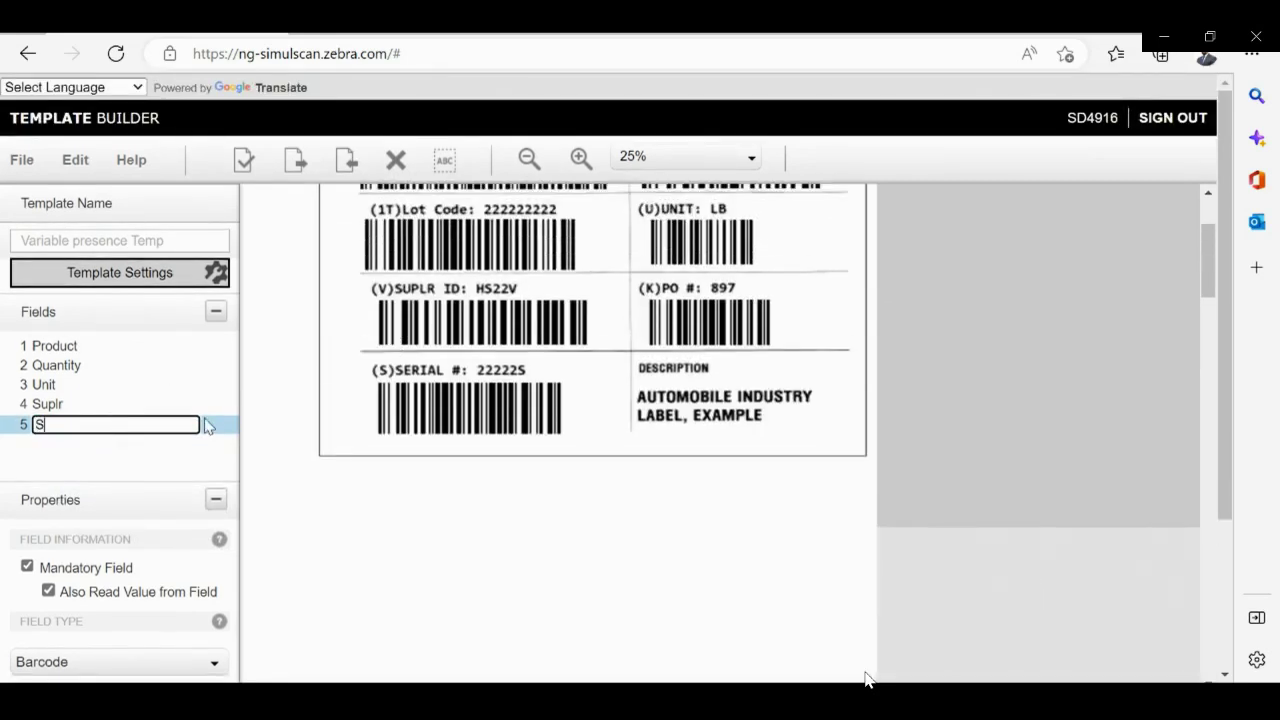
left_click(150, 466)
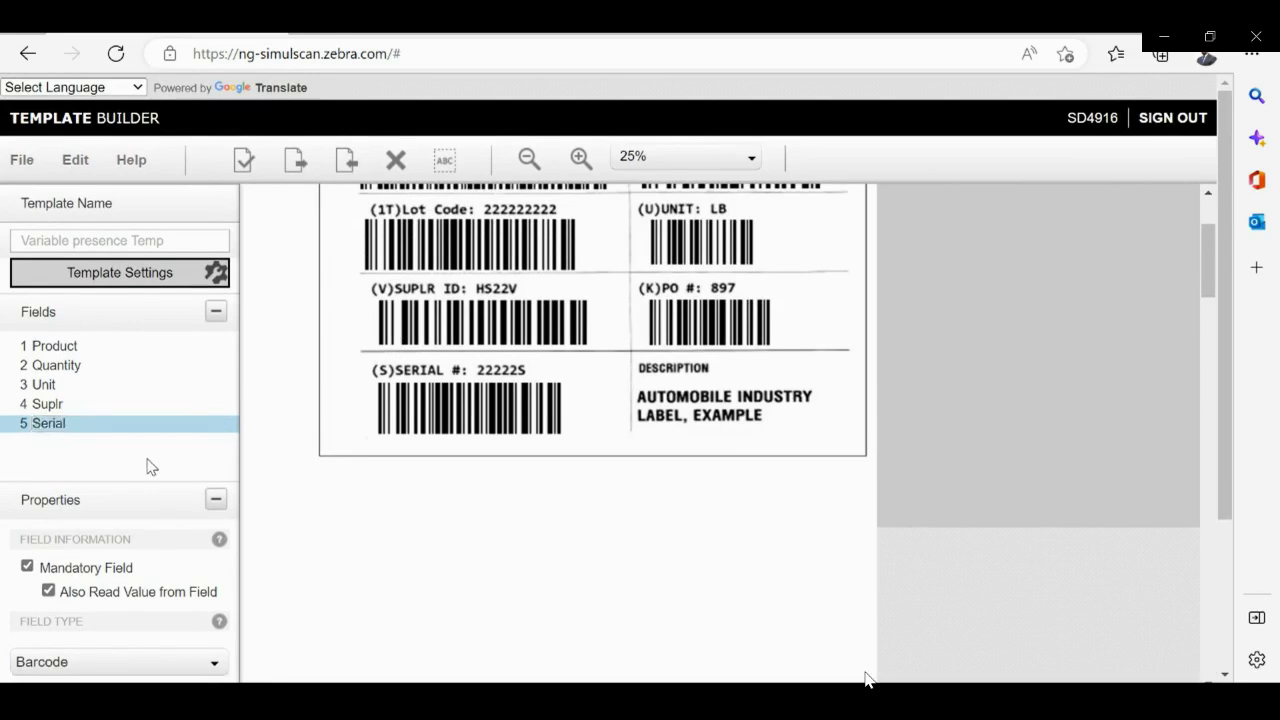
left_click(27, 566)
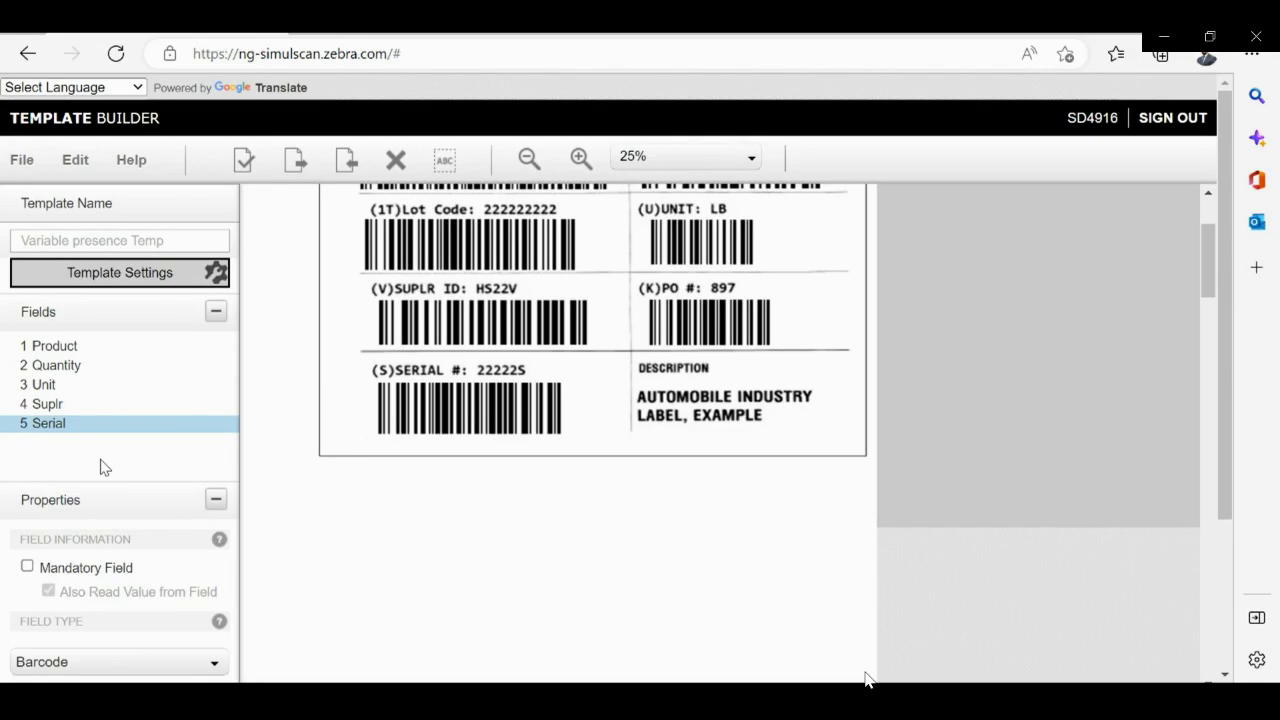
scroll(420, 290, "up", 3)
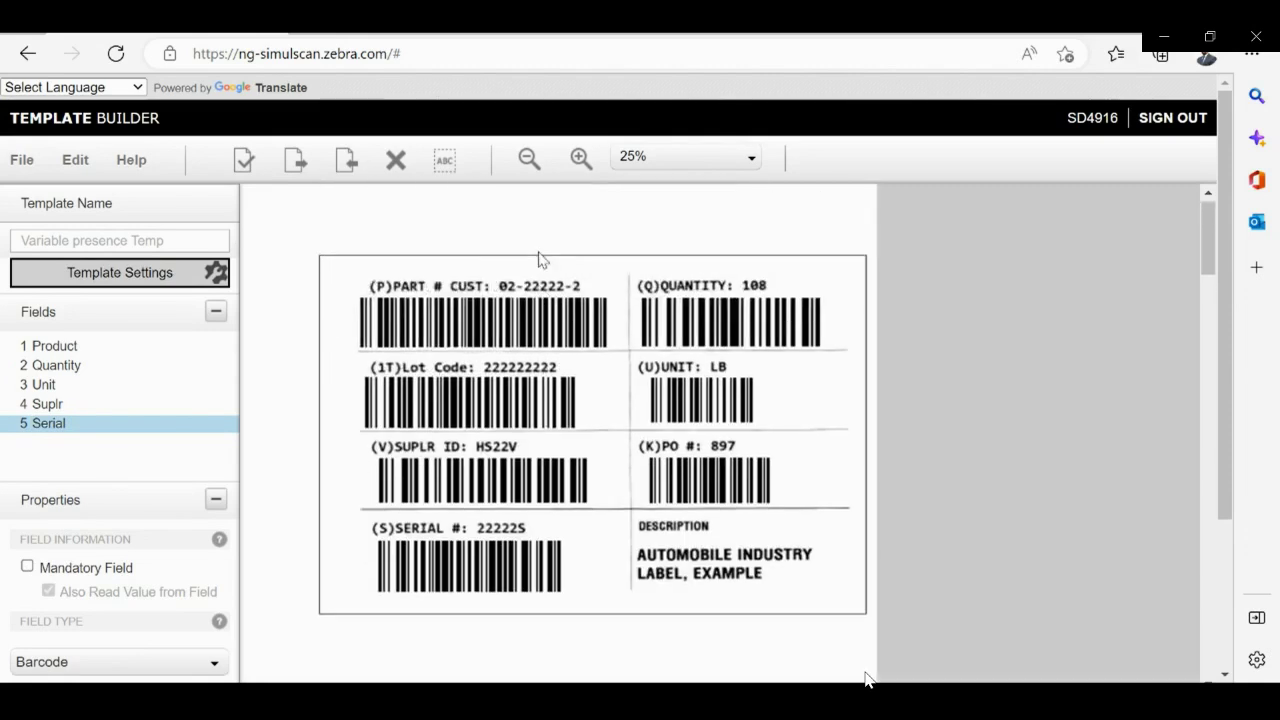
Step: Validate the five-field template and open its document preview
left_click(245, 163)
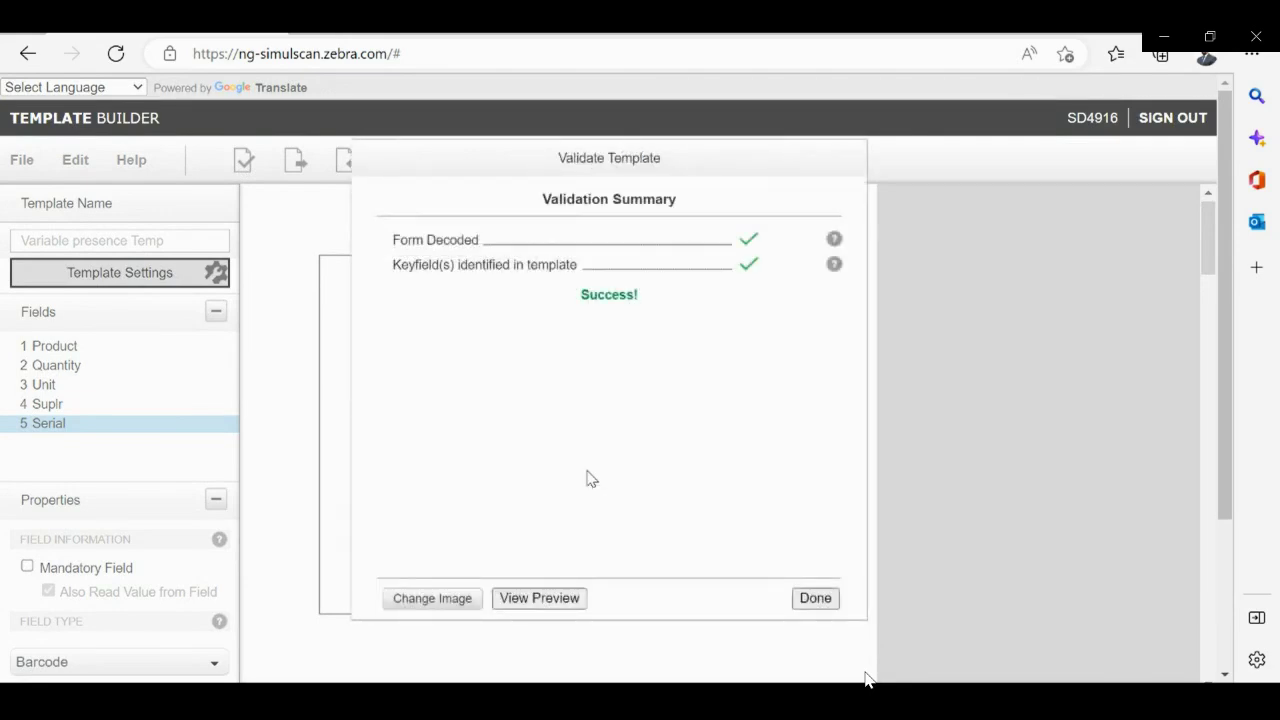
left_click(551, 603)
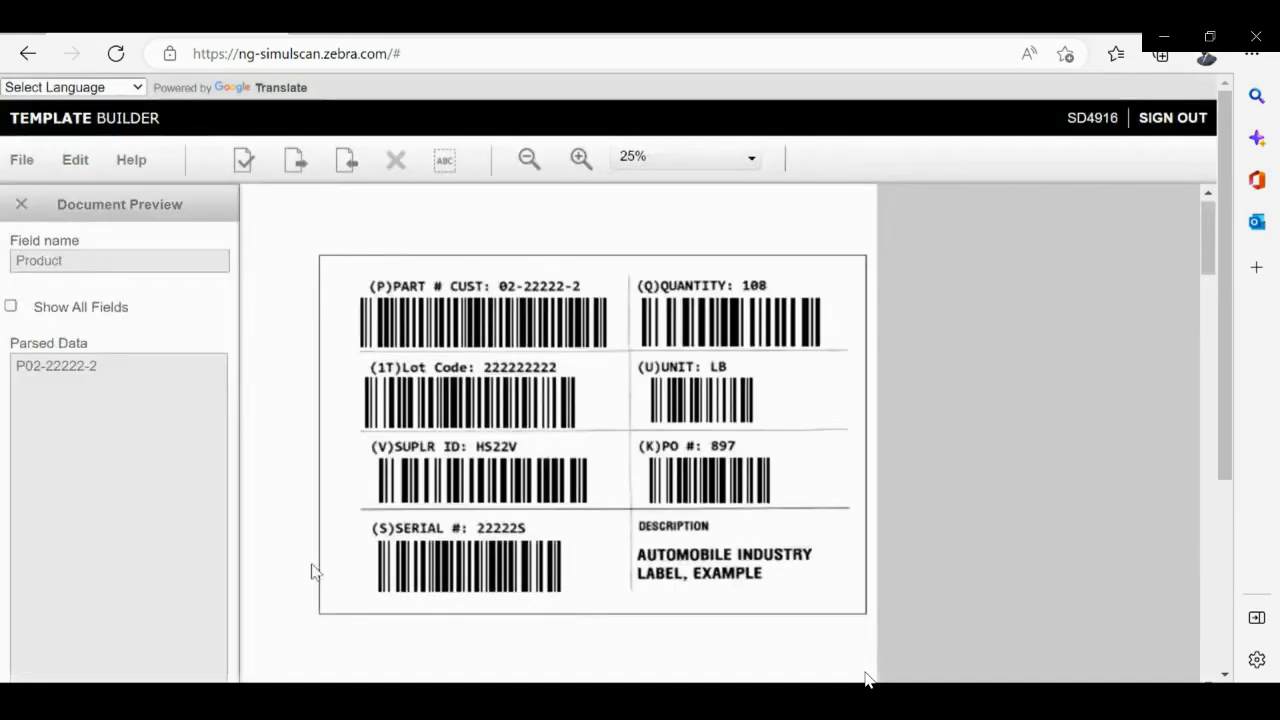
scroll(170, 566, "down", 2)
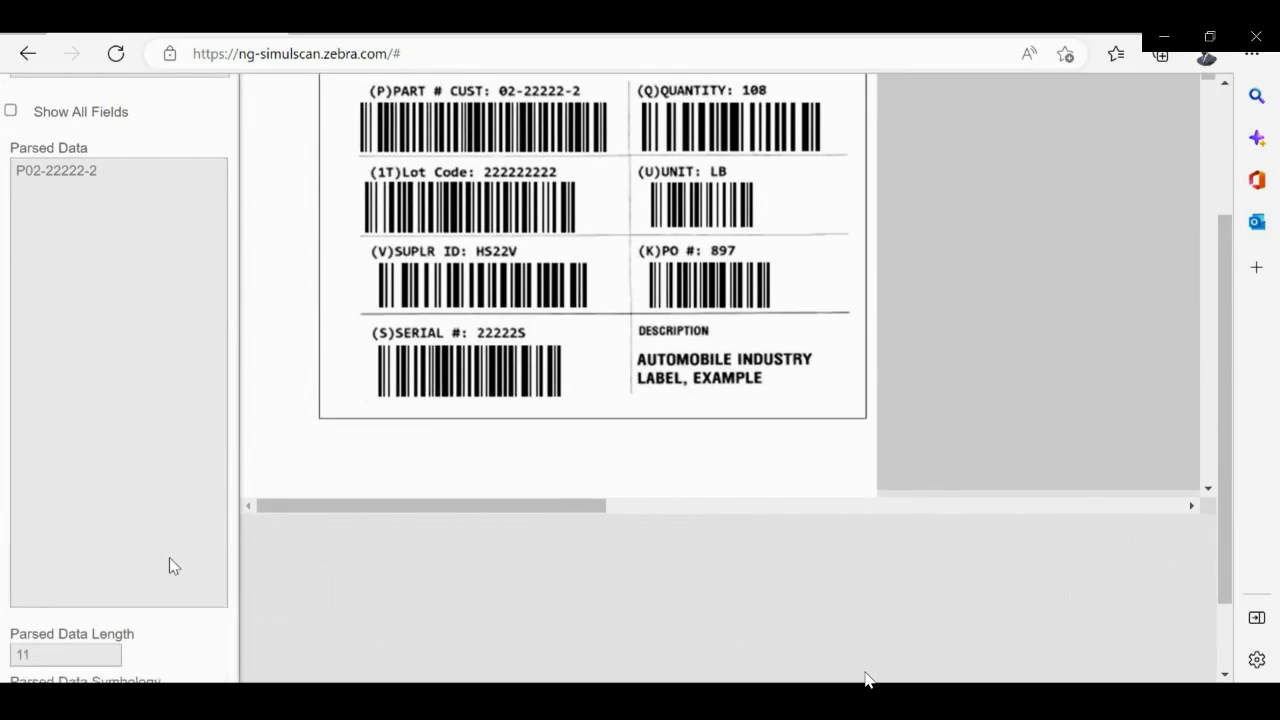
scroll(169, 566, "down", 1)
Step: Step through each field's decoded value, from Quantity Q108 back to Product P02-22222-2
left_click(158, 674)
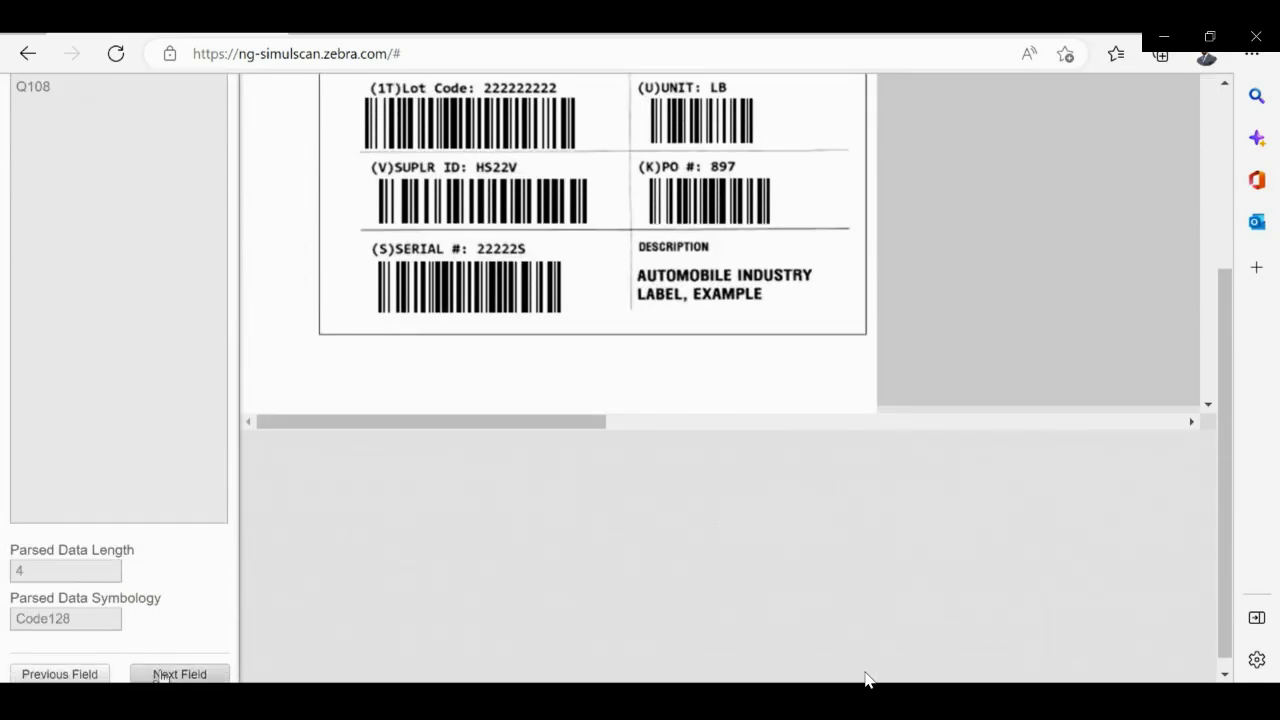
left_click(158, 674)
left_click(158, 674)
left_click(158, 674)
left_click(158, 674)
scroll(171, 491, "up", 3)
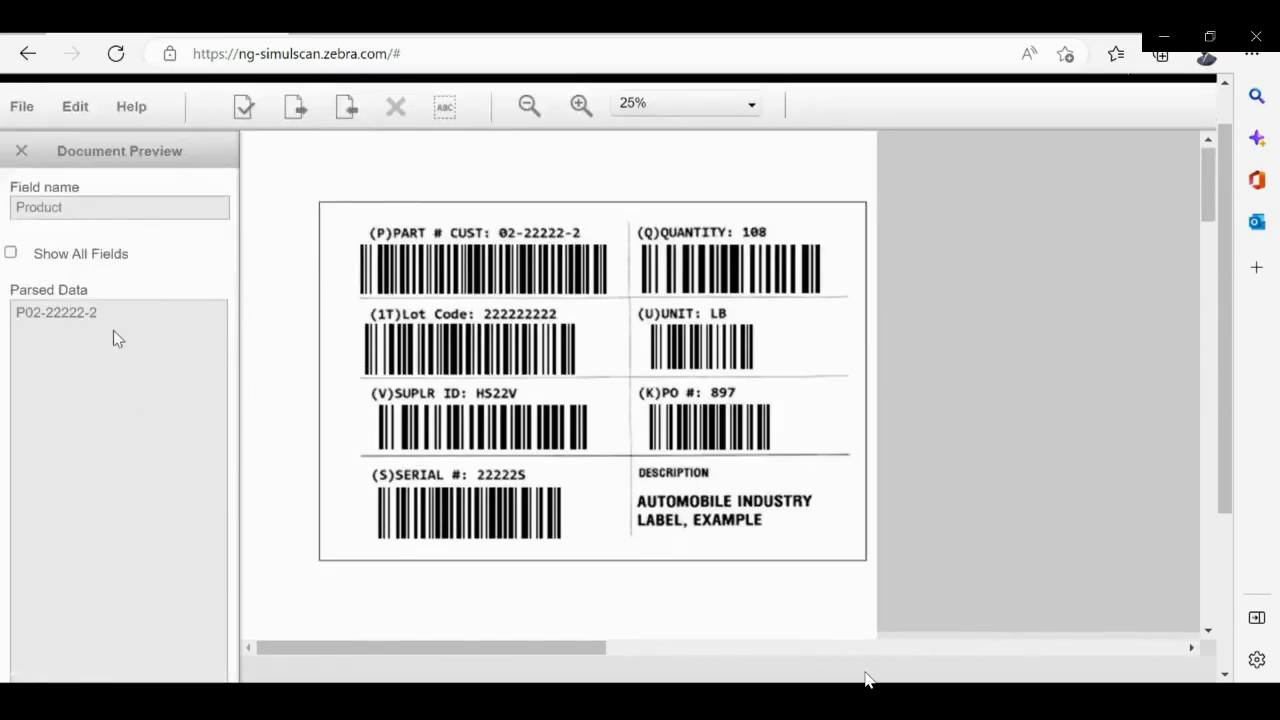
Step: Close the document preview and choose Save Template from the File menu
left_click(22, 152)
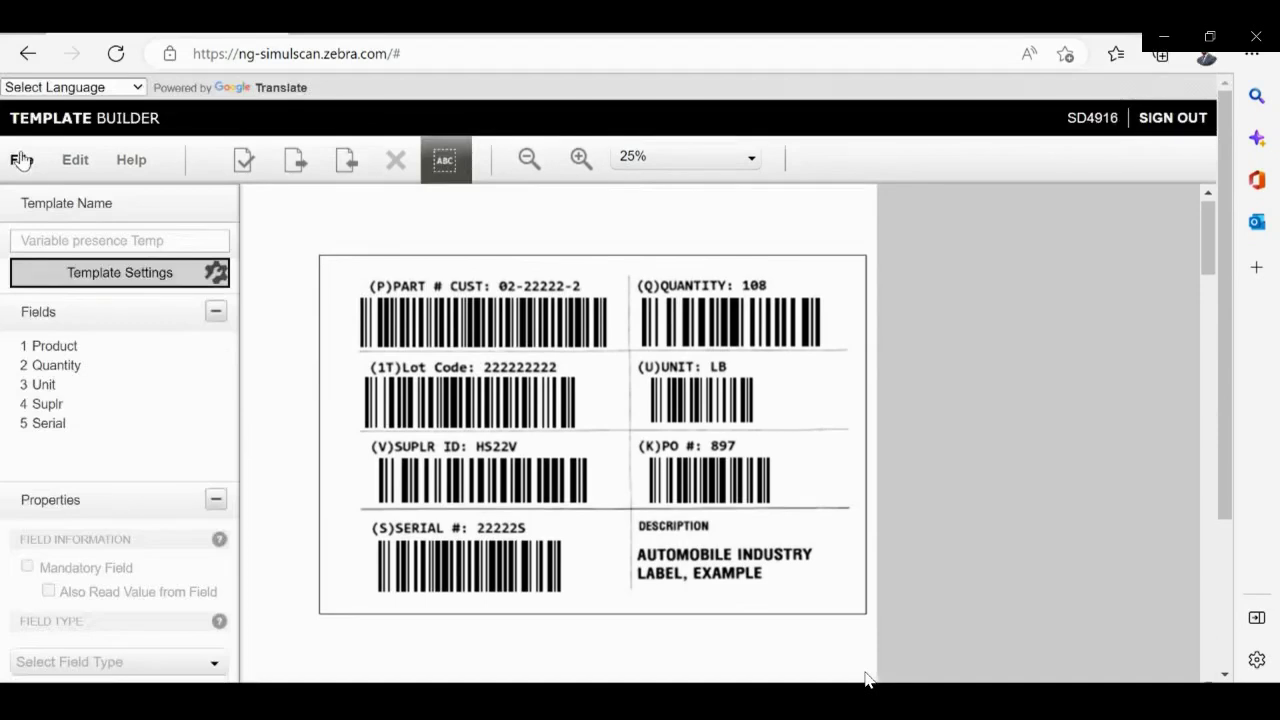
left_click(21, 165)
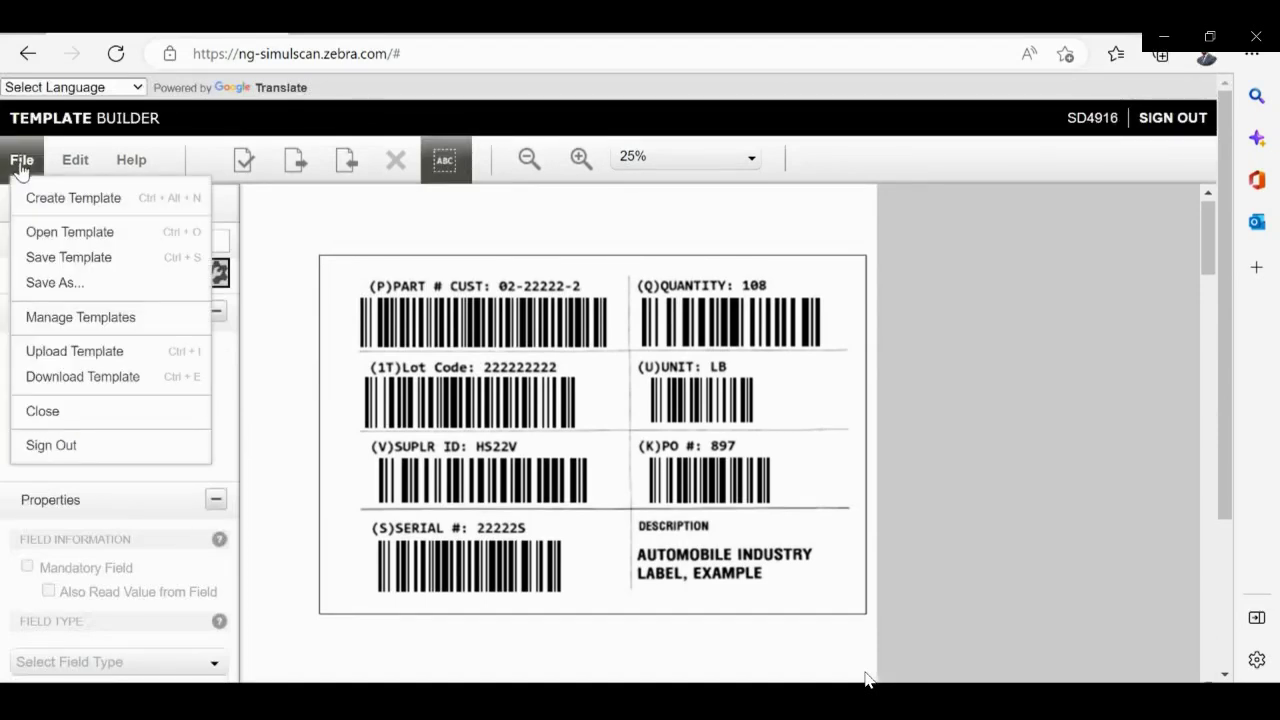
left_click(45, 259)
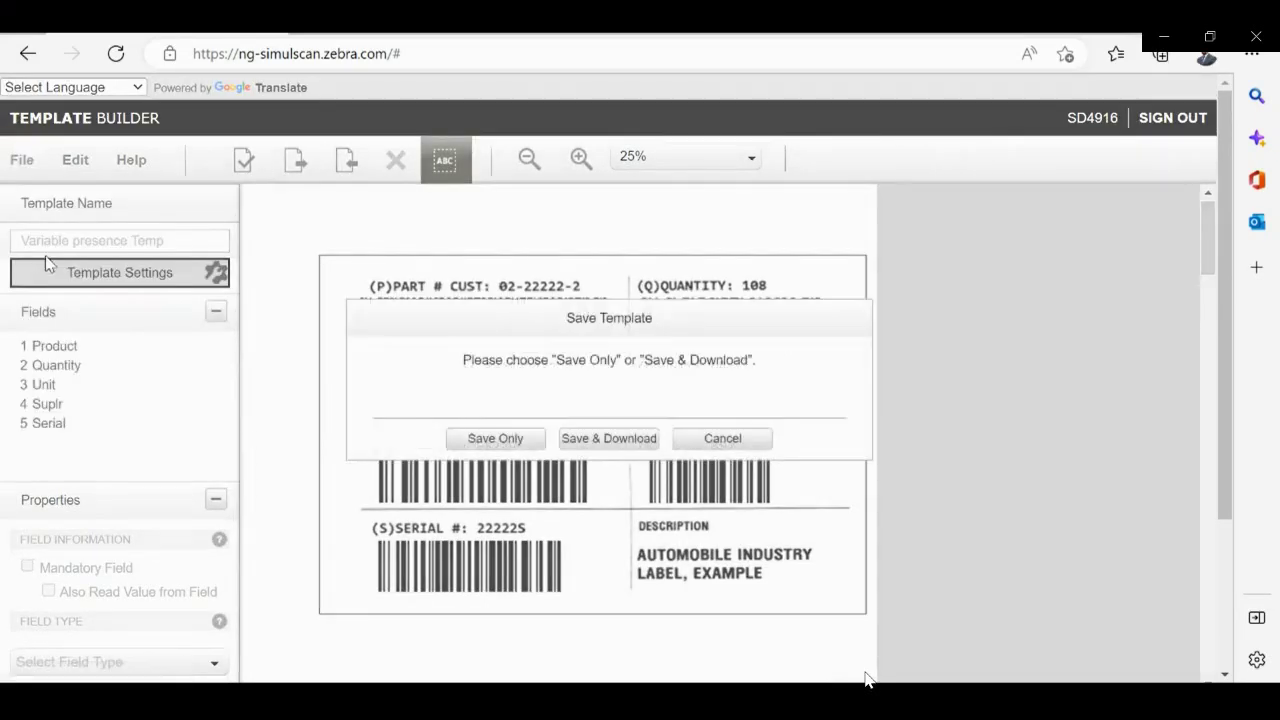